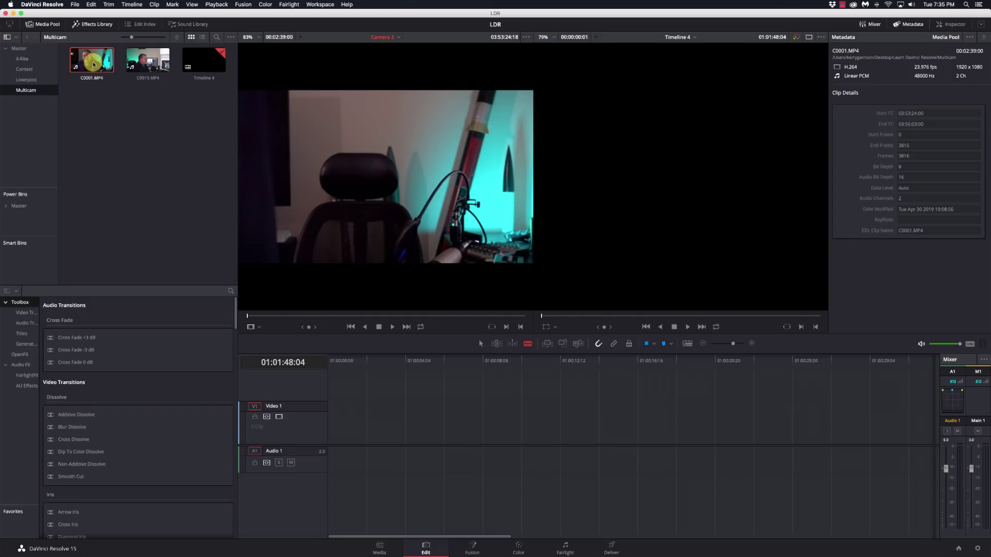
Step: Preview the footage of clips C0001.MP4 and C0019.MP4 by scrubbing through each in the source viewer
left_click_drag(373, 313, 388, 315)
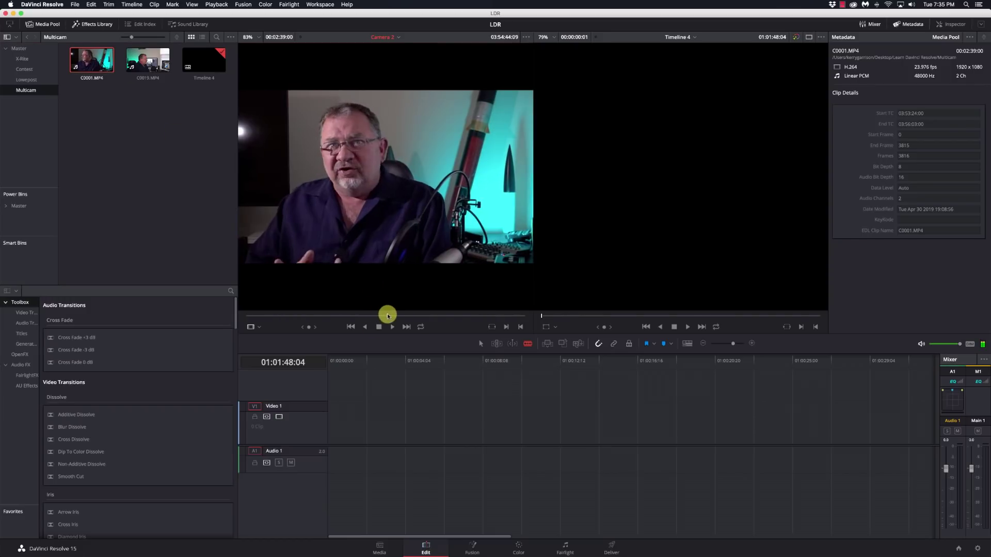
left_click(142, 65)
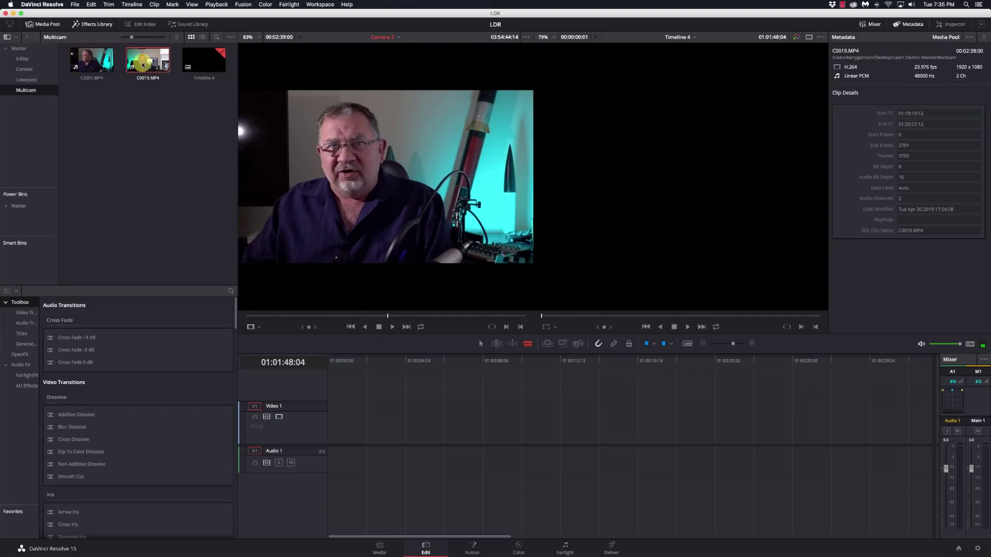
double_click(143, 64)
left_click(379, 316)
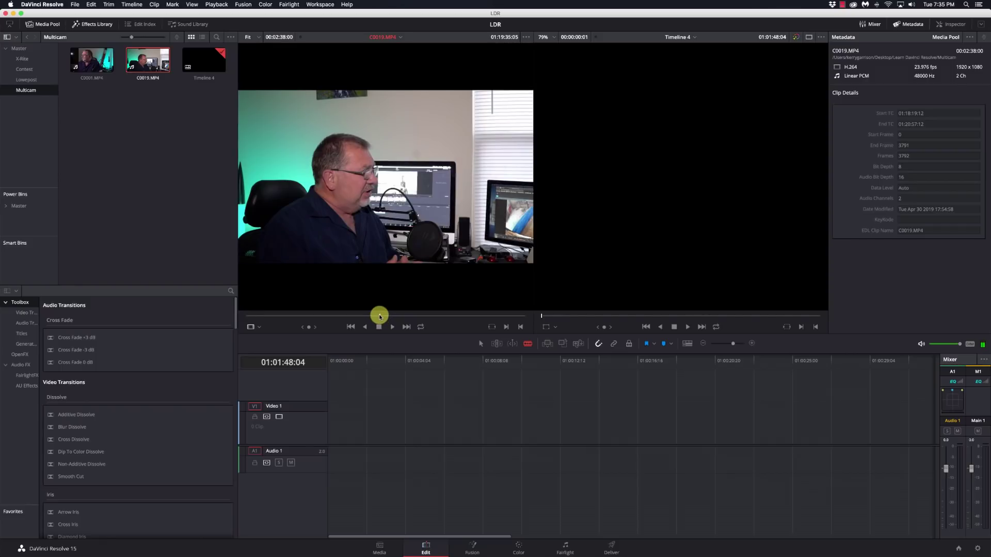
left_click_drag(379, 316, 409, 316)
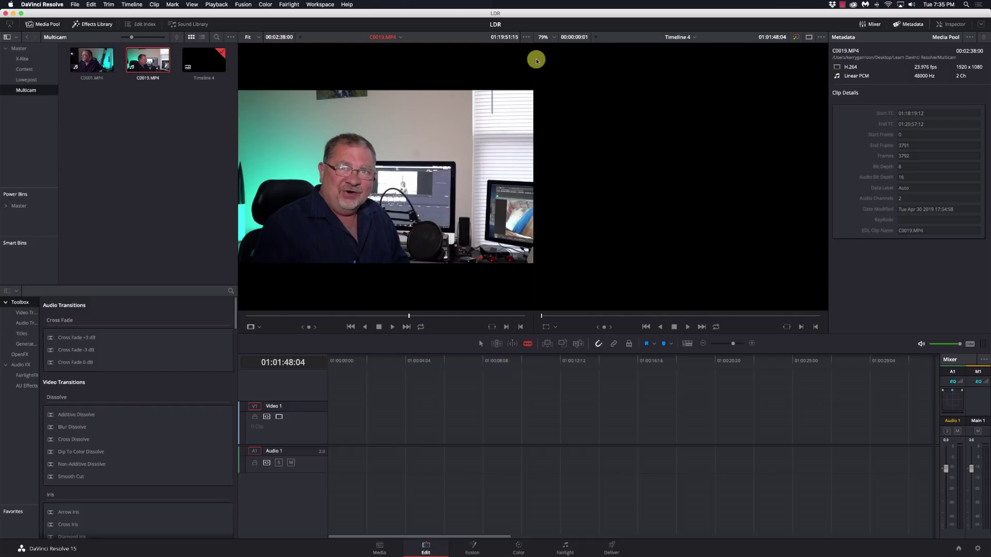
Step: Rename clip C0019.MP4 as Camera 1 and clip C0001.MP4 as Camera 2 in the Multicam bin
left_click(151, 79)
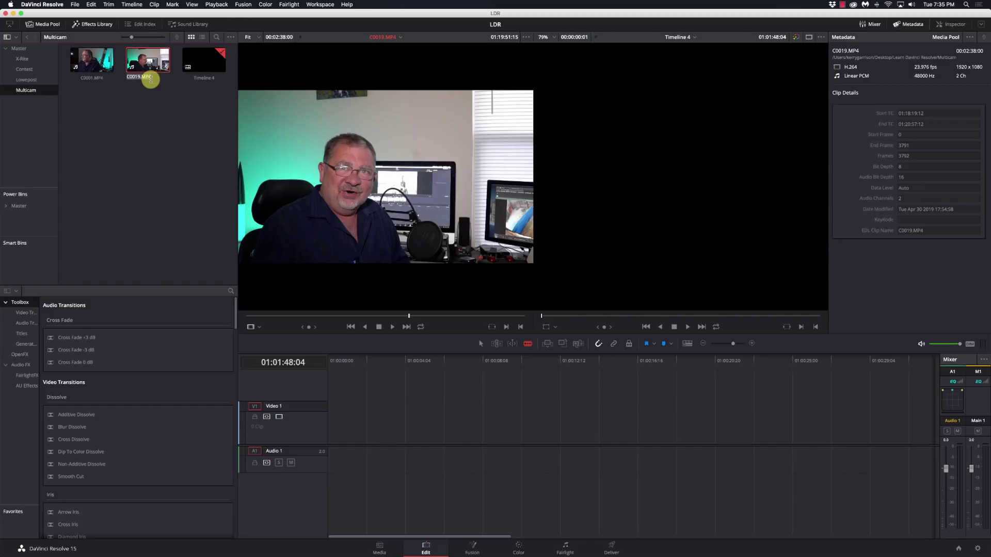
type("Camera 1")
left_click(166, 102)
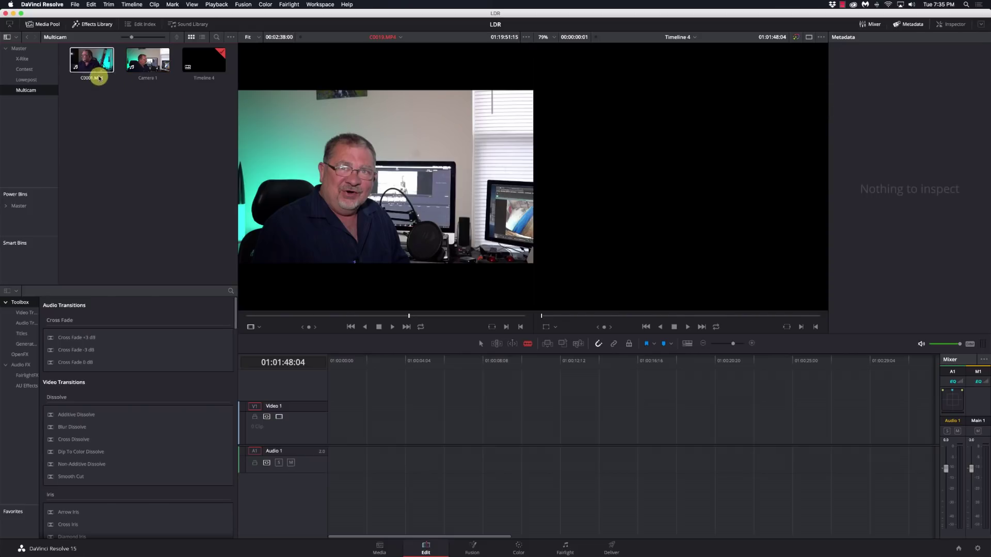
left_click(98, 72)
left_click(98, 77)
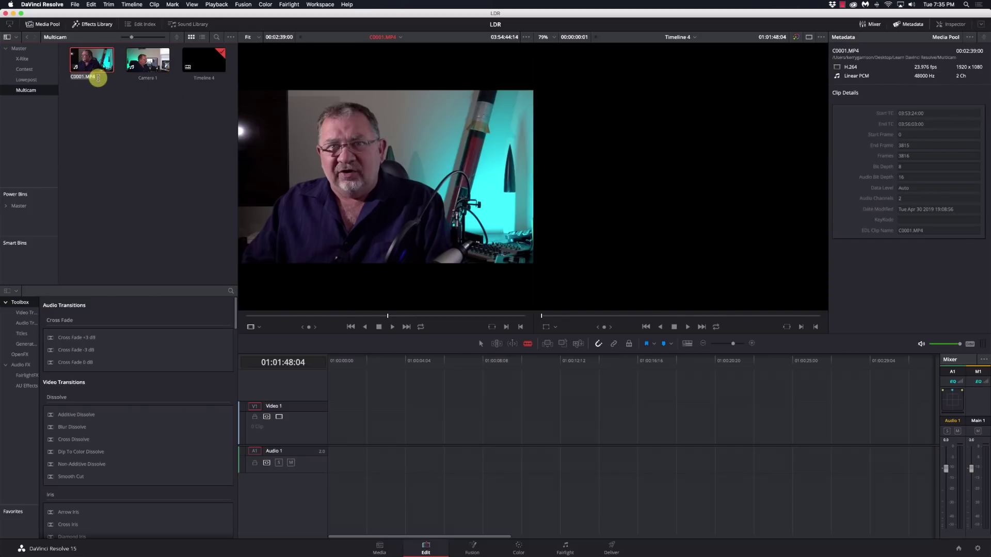
type("Camera 2")
key("Return")
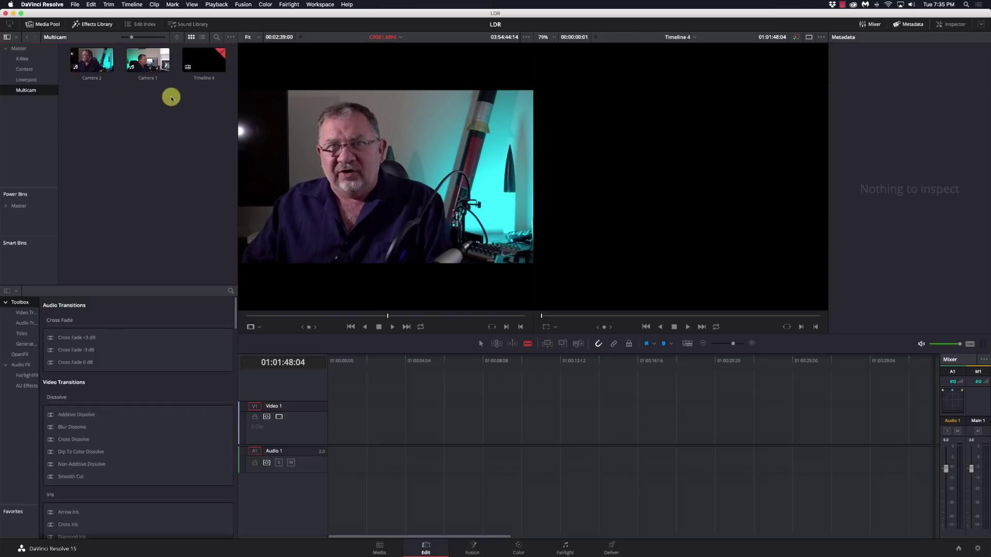
Step: Create a multicam clip from Camera 1 and Camera 2 with Sound angle sync, without moving the source clips to the Original Clips bin
left_click_drag(171, 95, 106, 51)
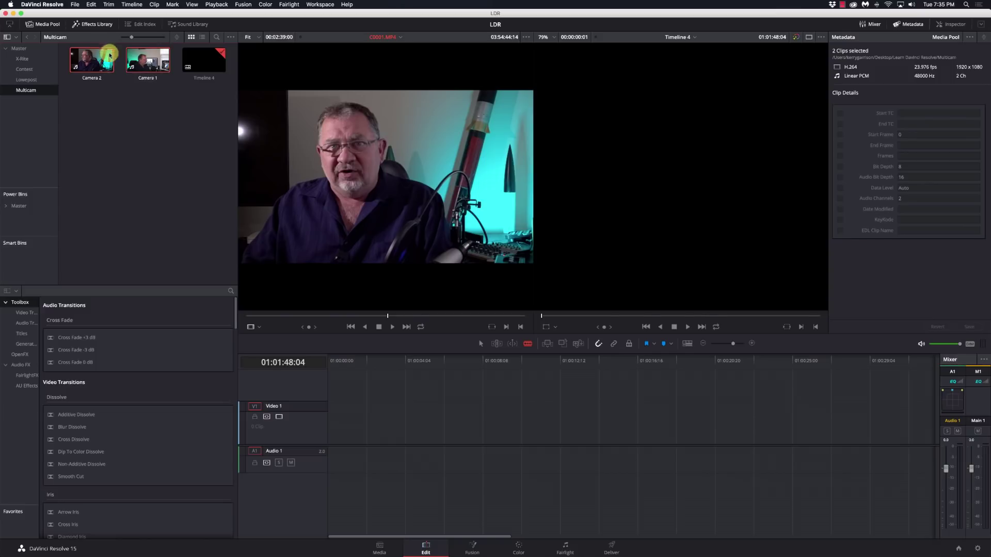
right_click(145, 65)
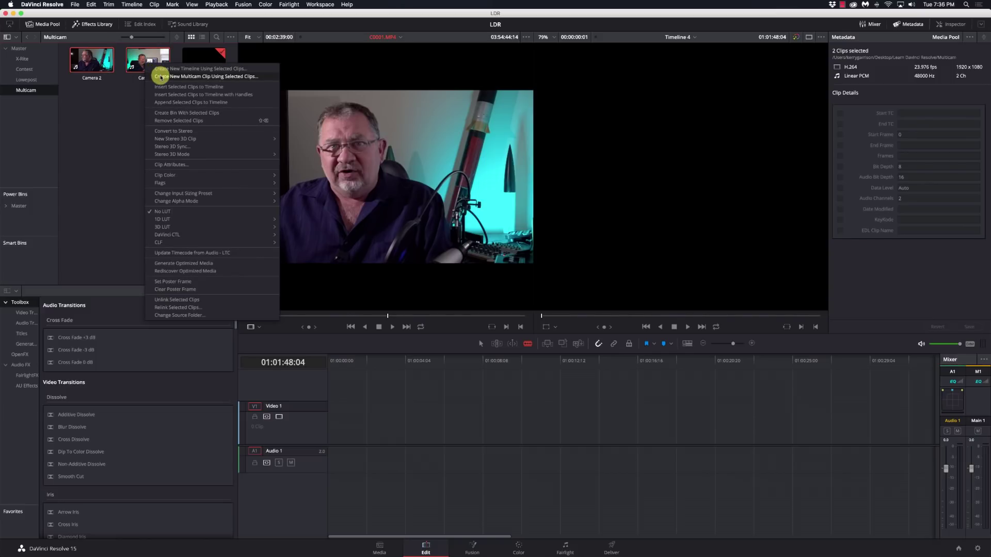
left_click(161, 76)
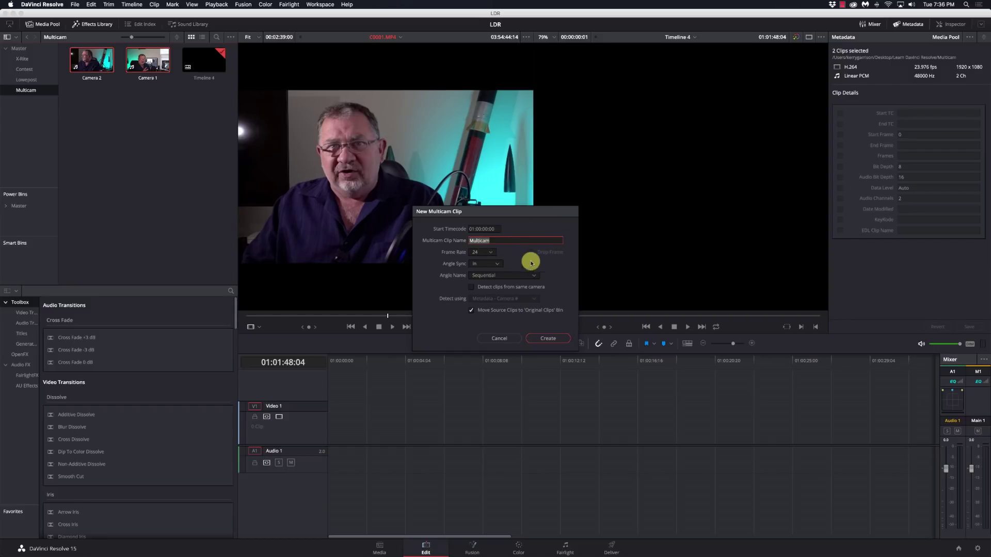
left_click(498, 264)
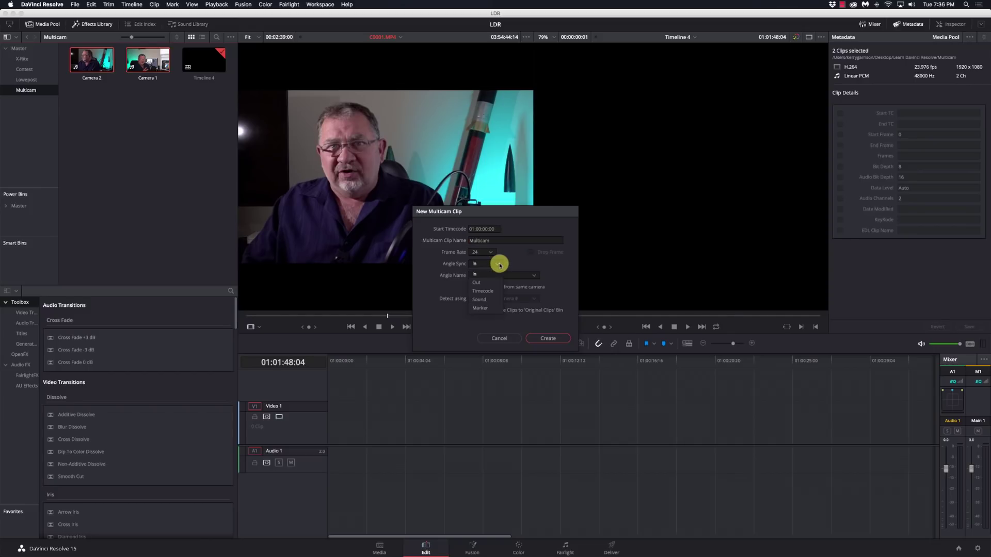
left_click(490, 300)
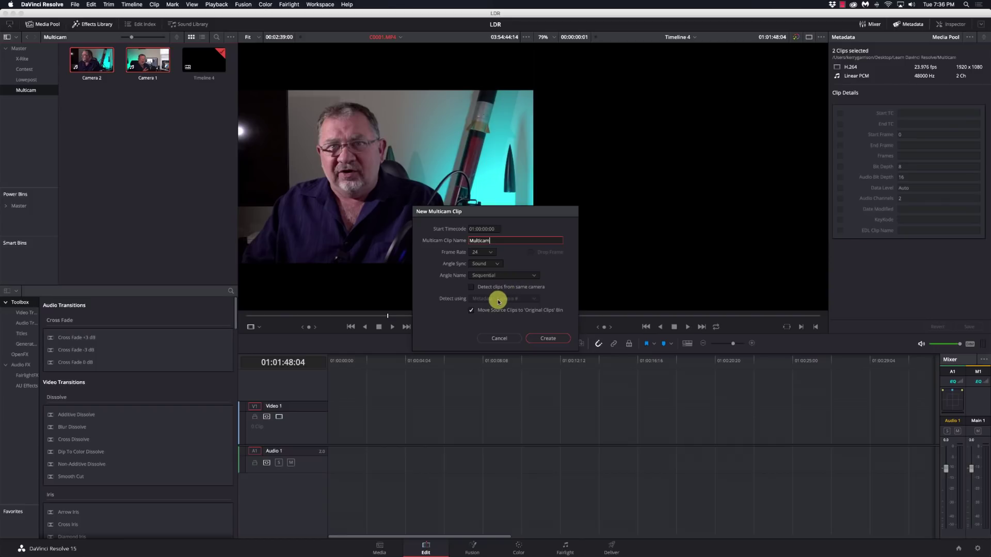
left_click(471, 310)
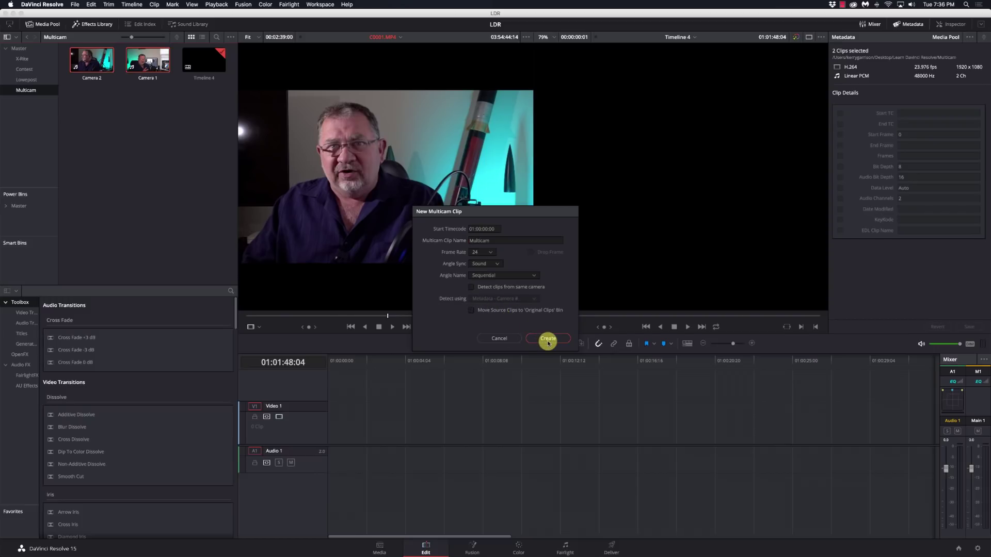
left_click(548, 342)
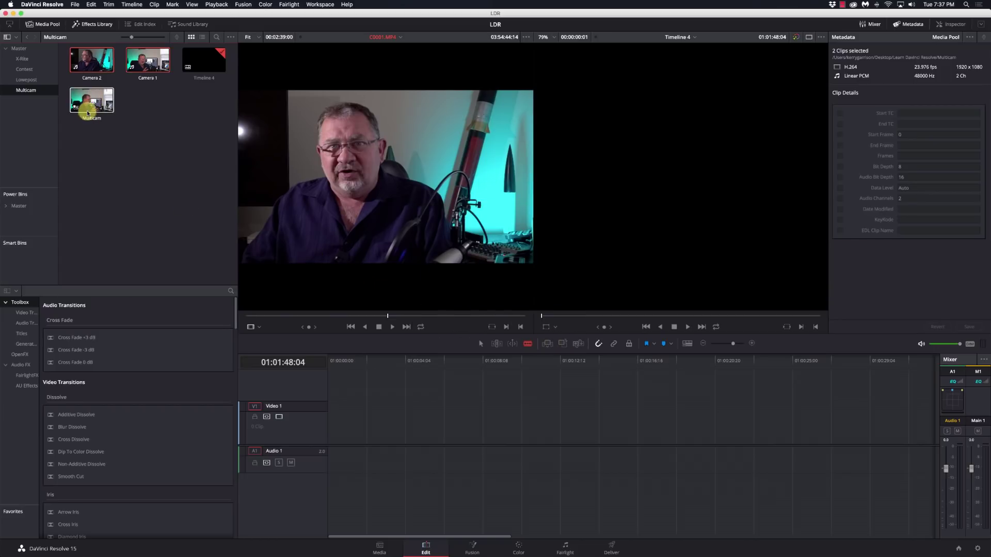
Step: Place the Multicam clip on the timeline and play it to find the start point at 01:00:24:23
left_click_drag(88, 105, 347, 419)
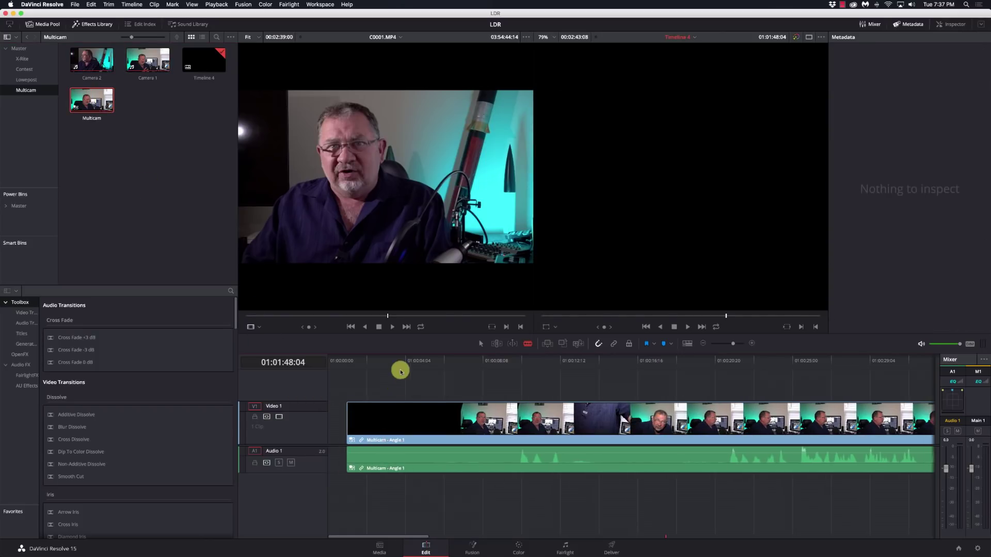
scroll(593, 380, "right", 5)
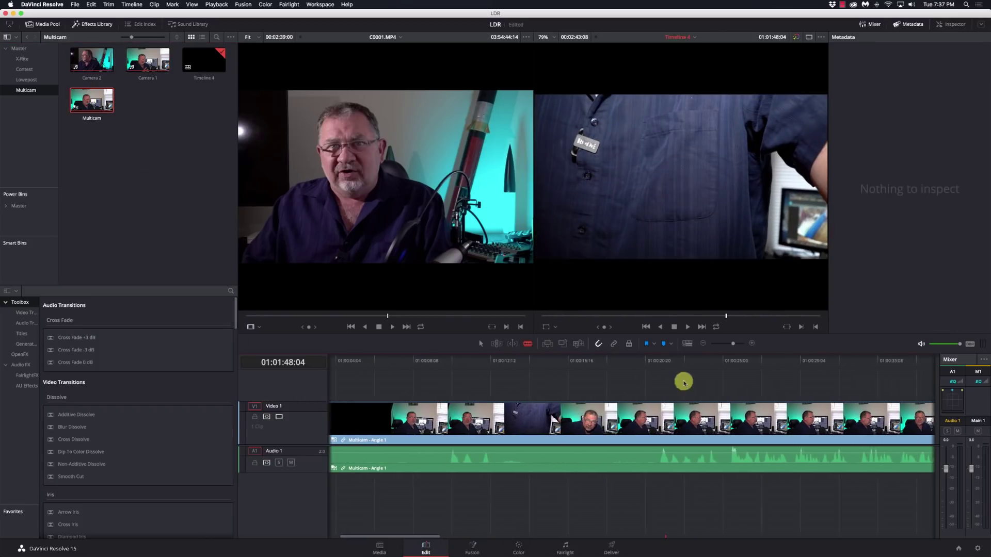
left_click(685, 361)
key("space")
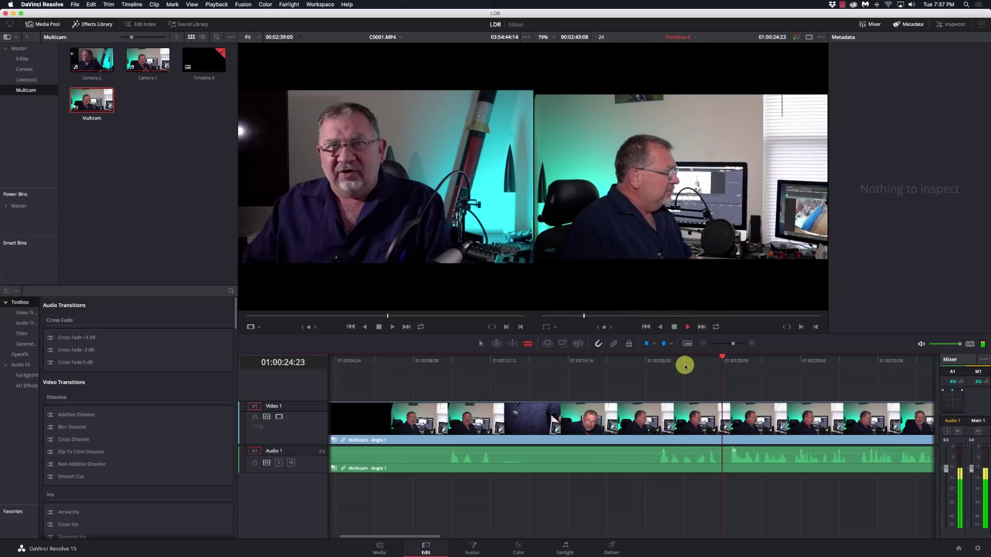
key("space")
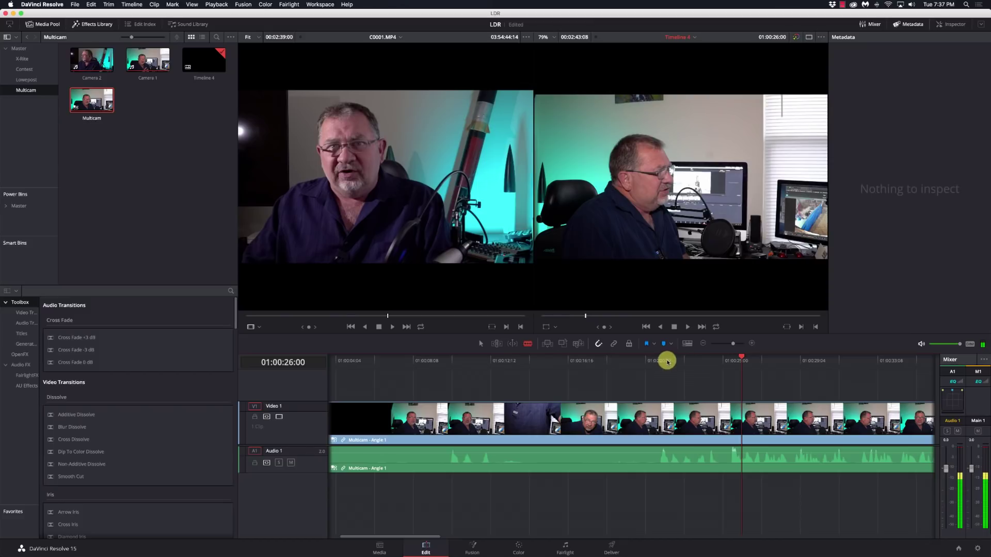
left_click(653, 361)
key("space")
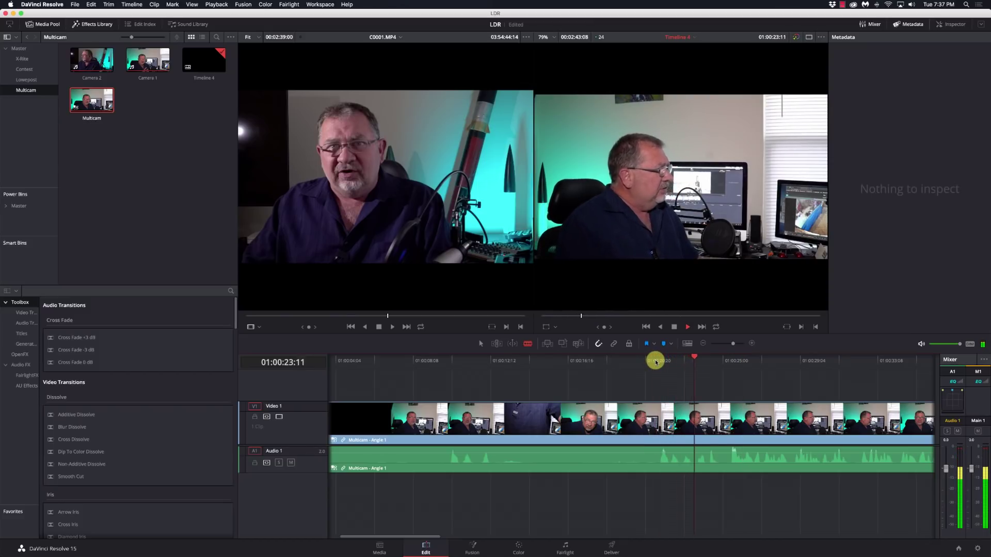
key("space")
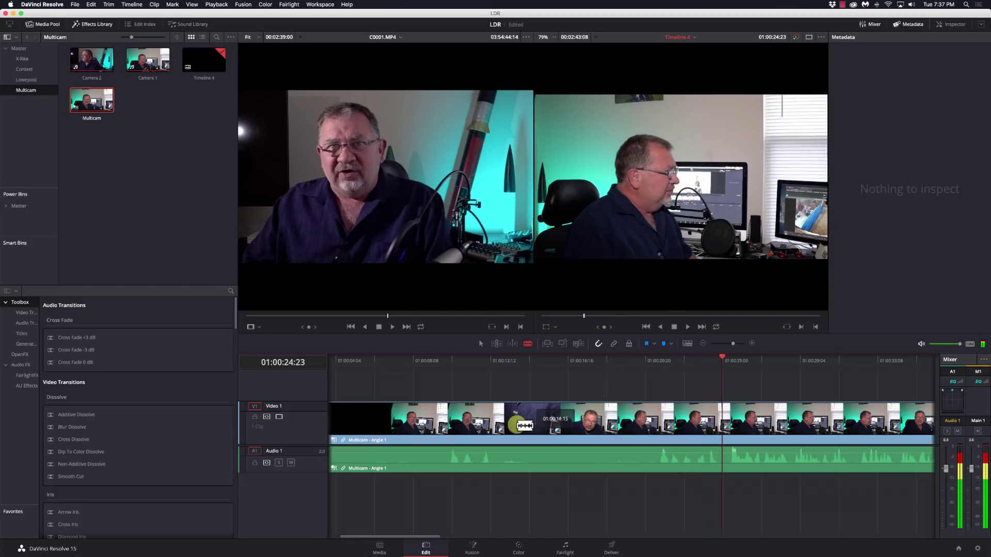
Step: Trim the clip's video and audio to start at 01:00:24:23, and move it with linked selection on to the timeline's start
key("a")
scroll(420, 420, "left", 3)
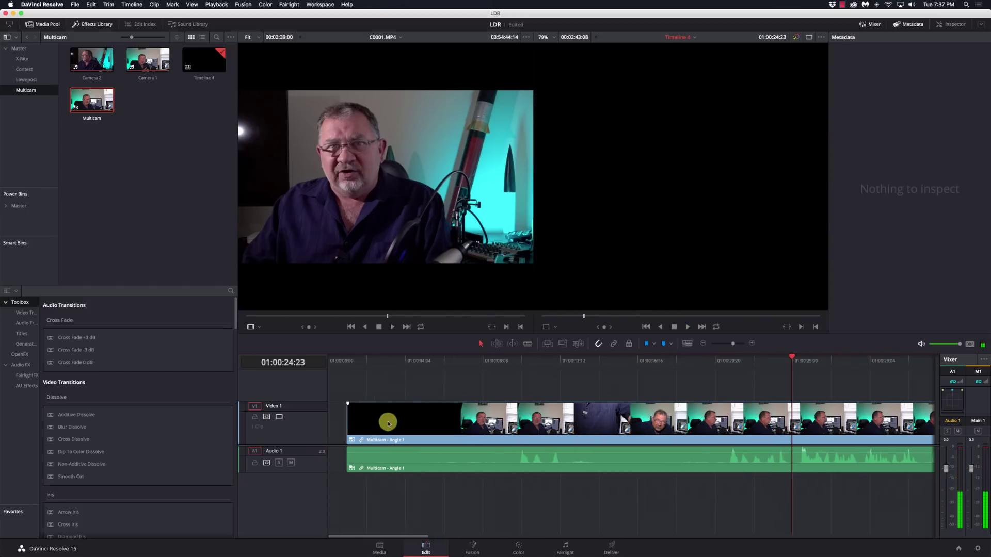
left_click_drag(346, 418, 790, 449)
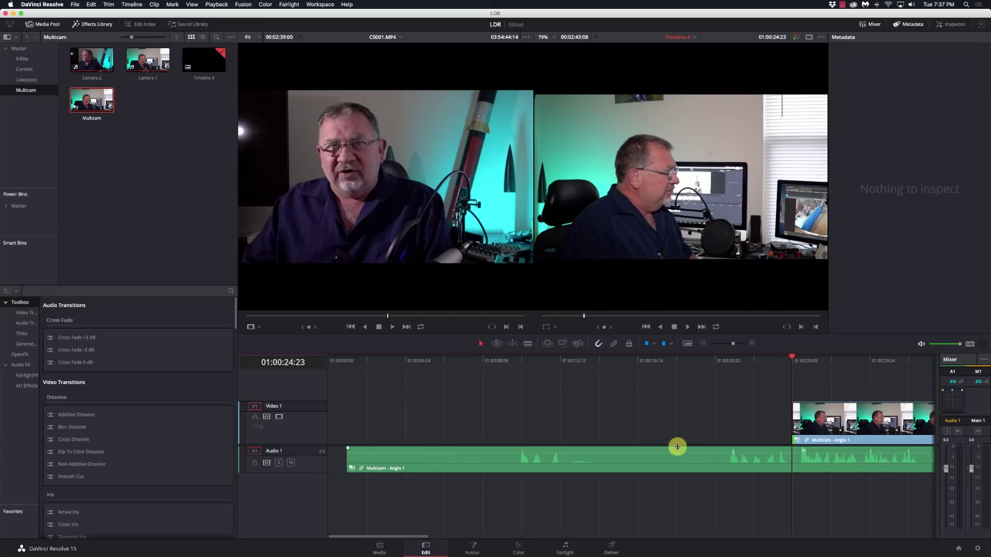
left_click_drag(343, 456, 791, 471)
left_click(613, 343)
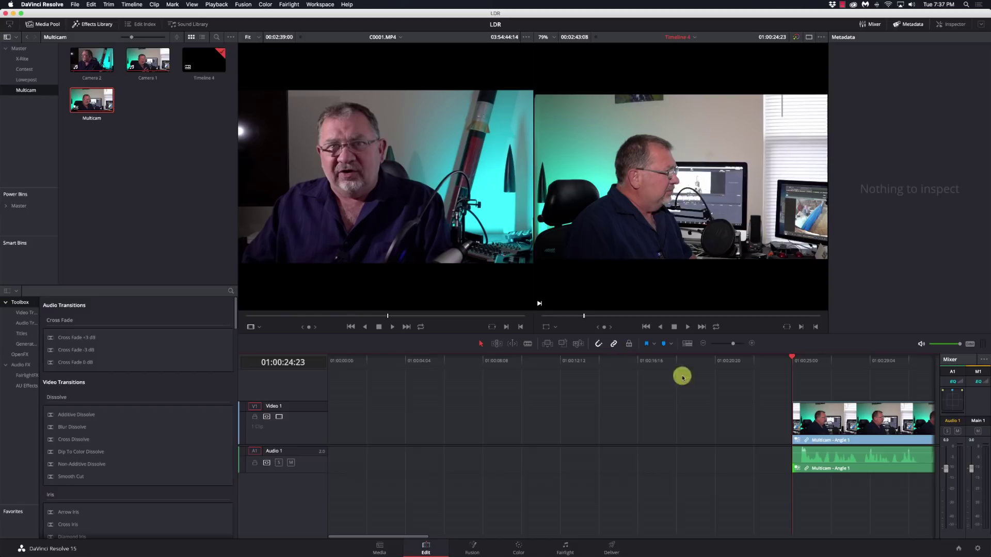
left_click_drag(827, 422, 356, 410)
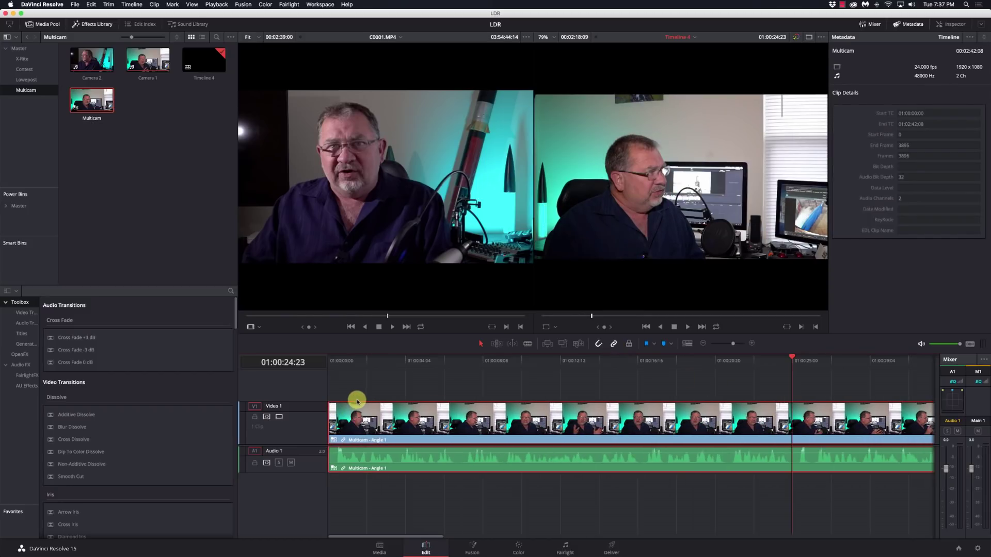
Step: Switch the source viewer to Multicam mode and set its zoom to Fit so both angles show fully
left_click(259, 328)
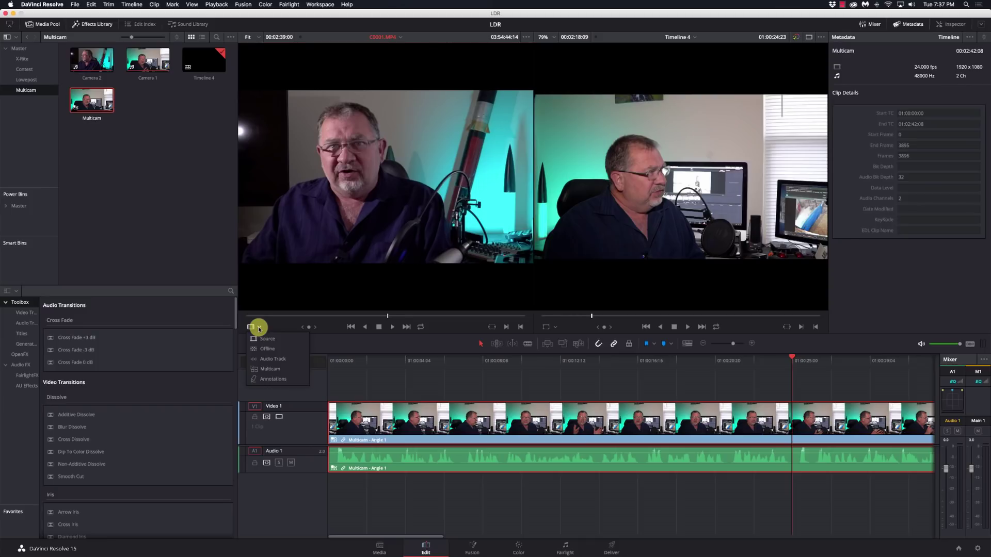
left_click(282, 370)
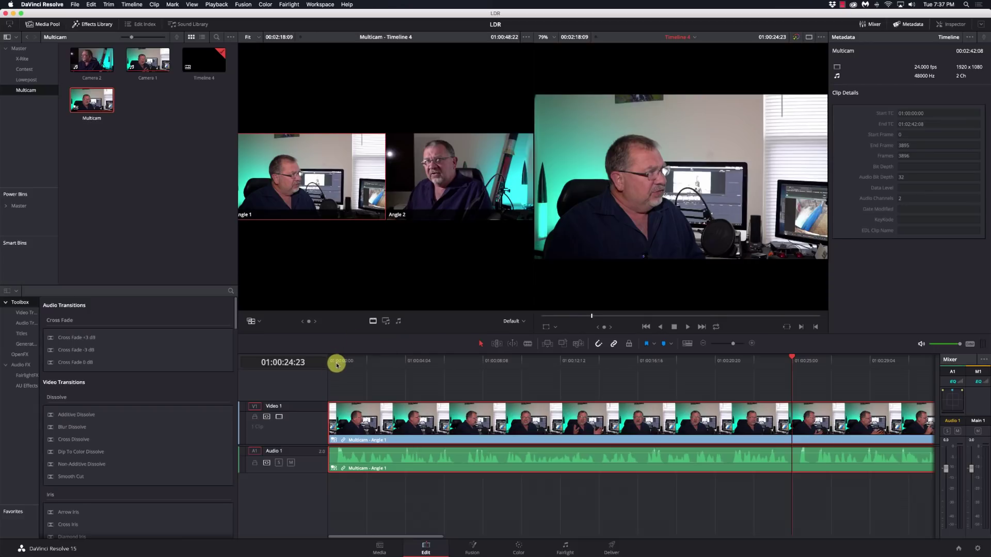
scroll(332, 274, "up", 3)
left_click(257, 37)
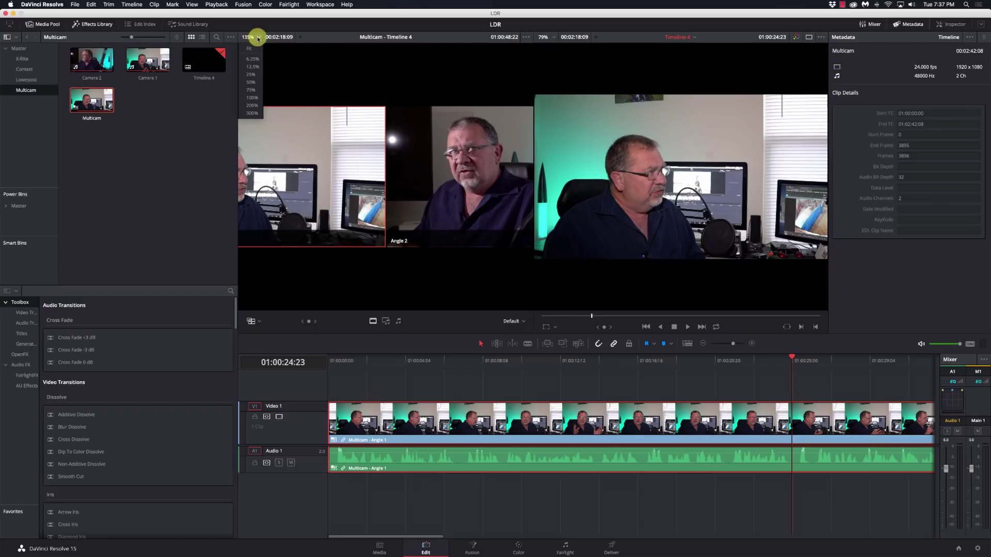
left_click(250, 49)
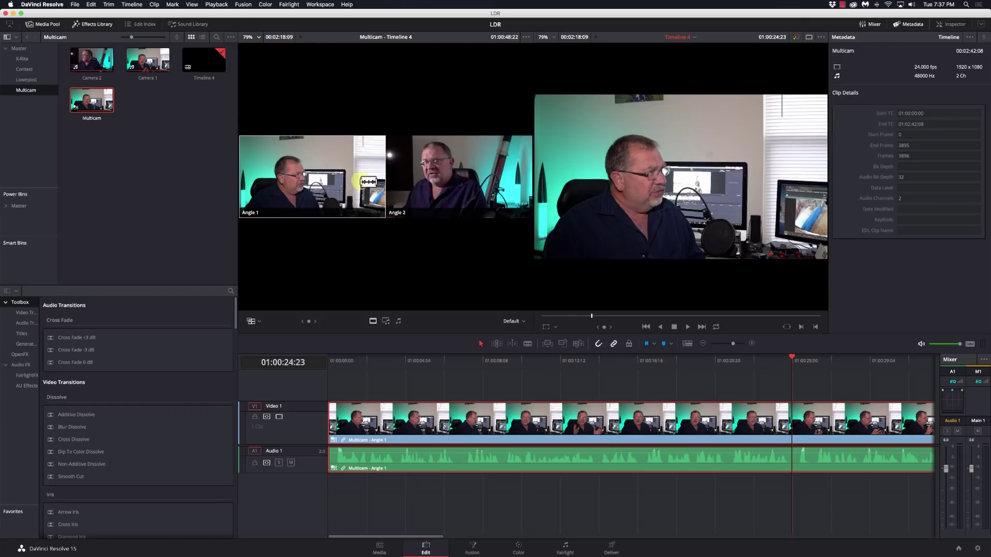
Step: Play the multicam clip briefly from the timeline's start and return the playhead to the beginning
left_click(333, 364)
key("space")
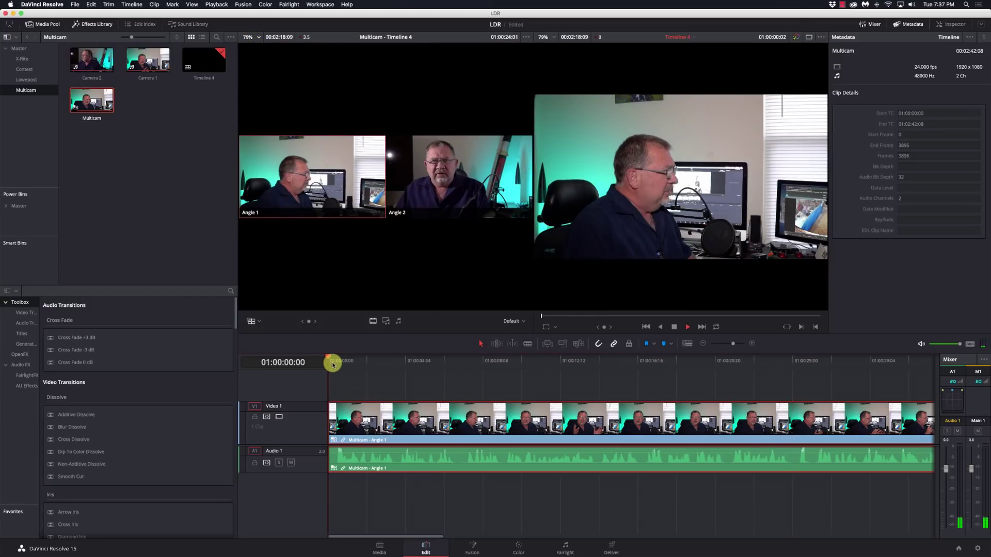
left_click(333, 365)
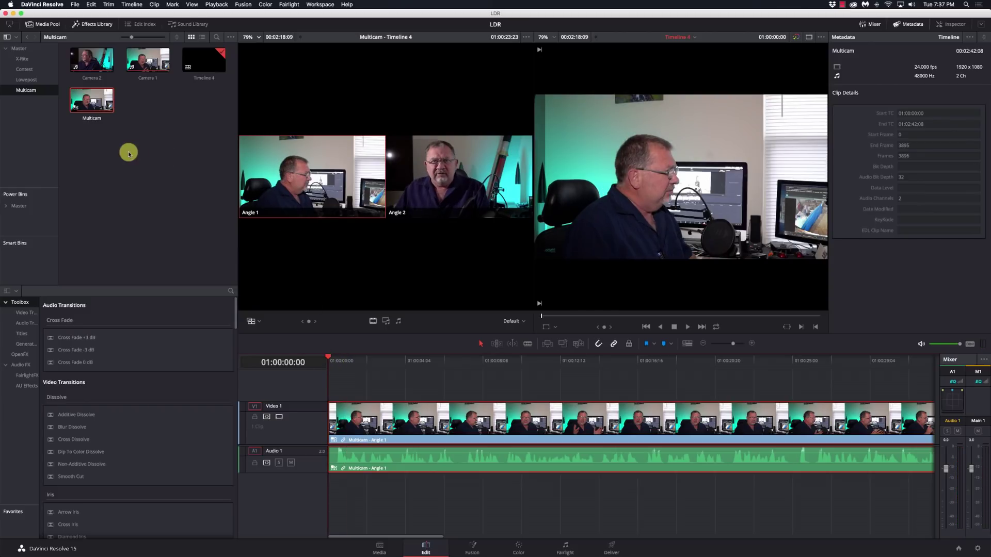
Step: Switch the Multicam clip's video angle to Angle 2 in the media pool and return the playhead to the timeline's start
right_click(104, 101)
mouse_move(174, 127)
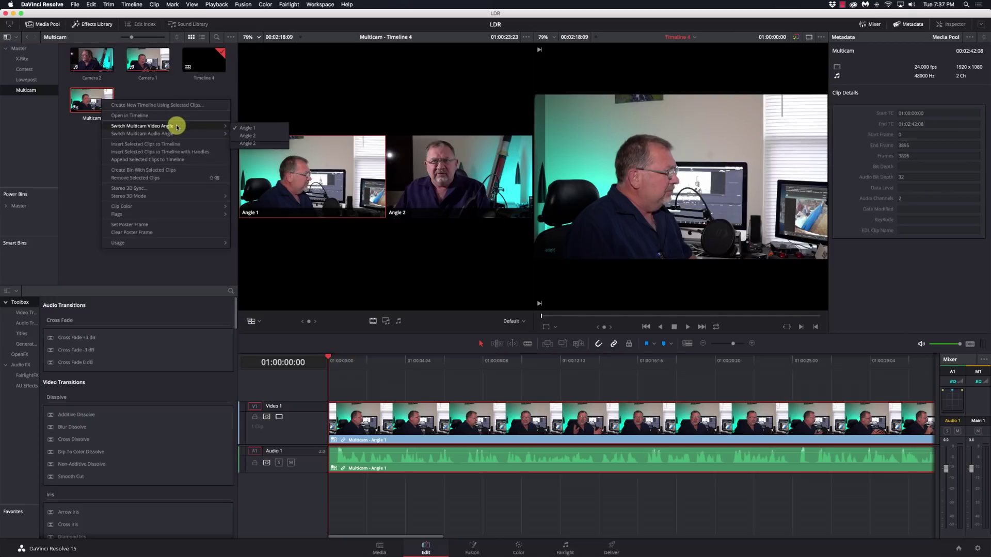
left_click(243, 137)
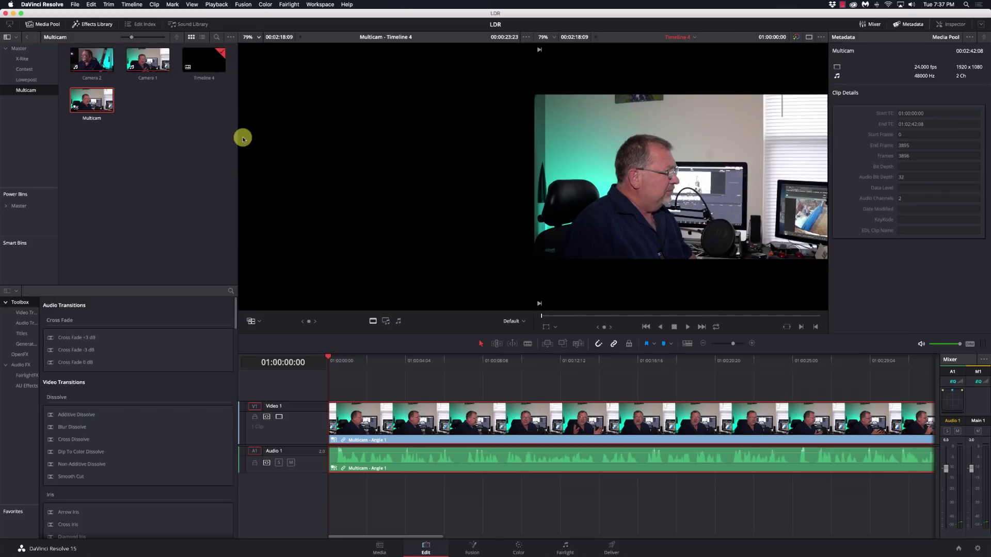
left_click(332, 366)
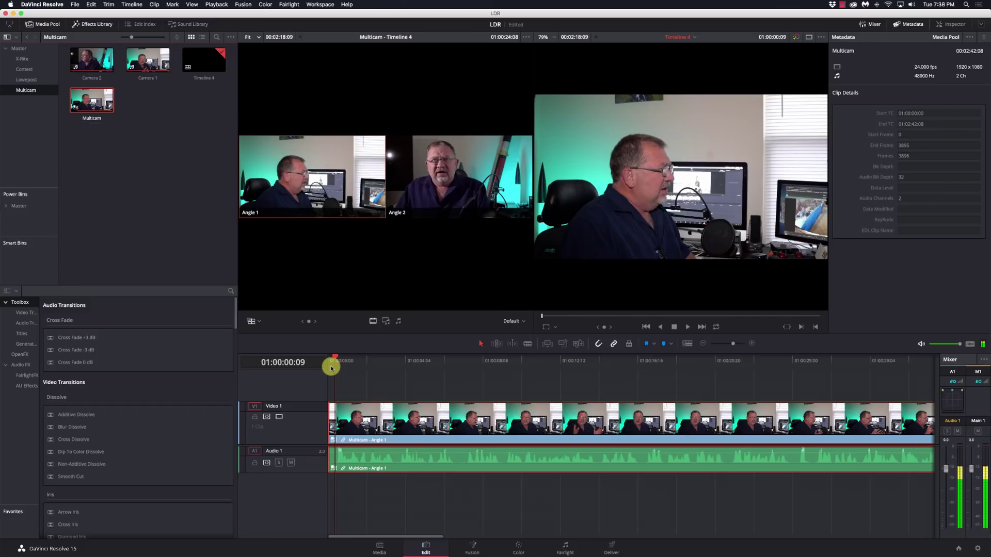
left_click(332, 359)
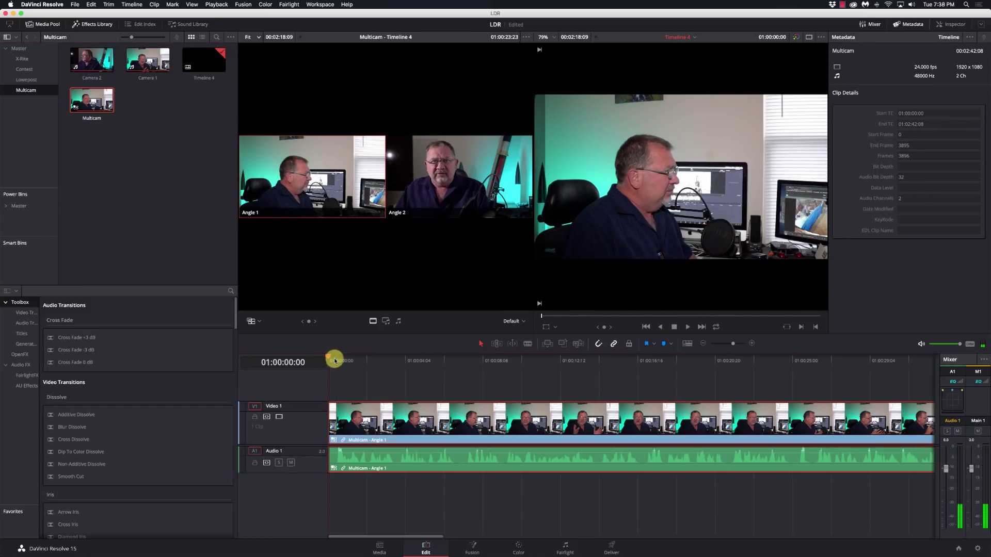
Step: Cut the multicam clip to Angle 2 at 01:00:00:06, just after the timeline's start
left_click(336, 360)
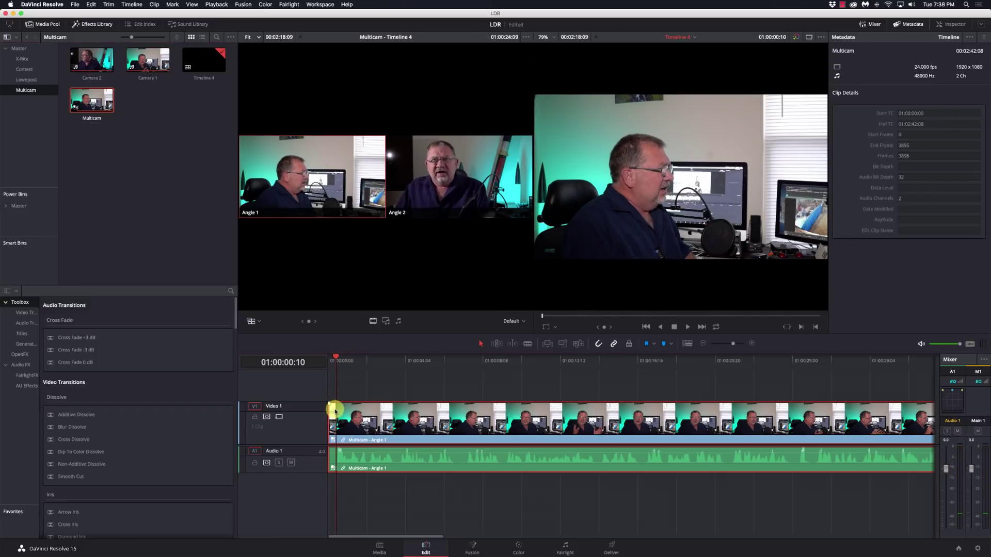
key("Left")
key("Left")
key("Left")
key("Left")
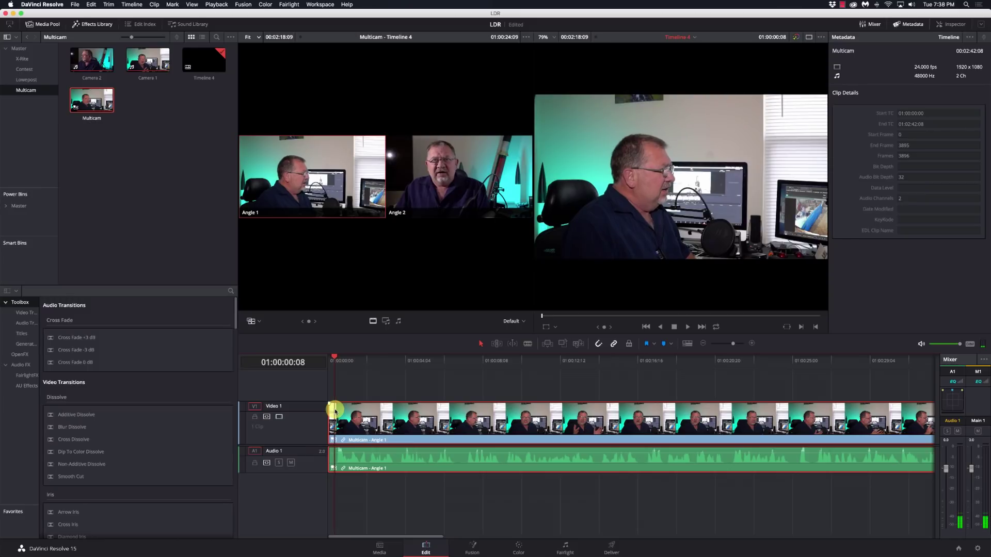
key("2")
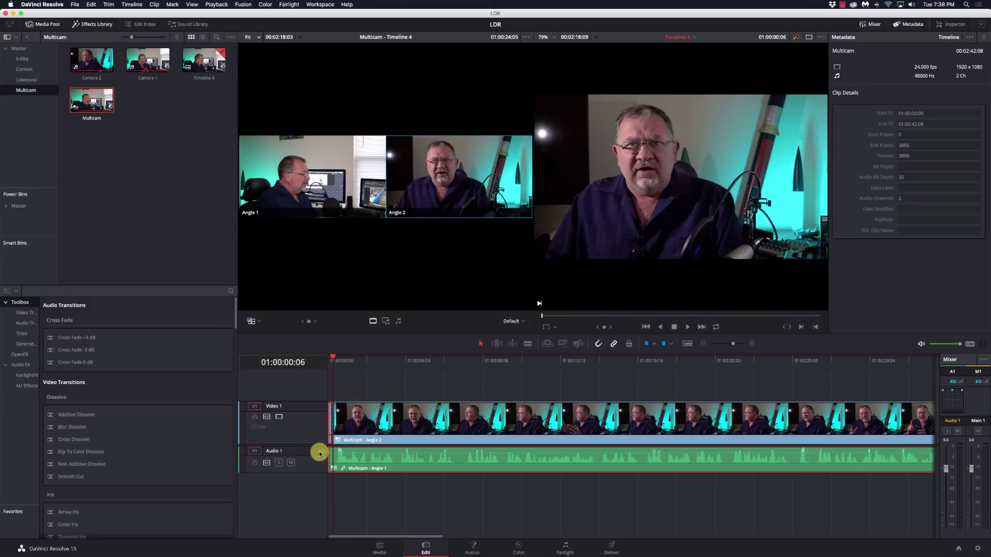
Step: Play the multicam clip and cut to Angle 1 at about 01:00:08:13
key("space")
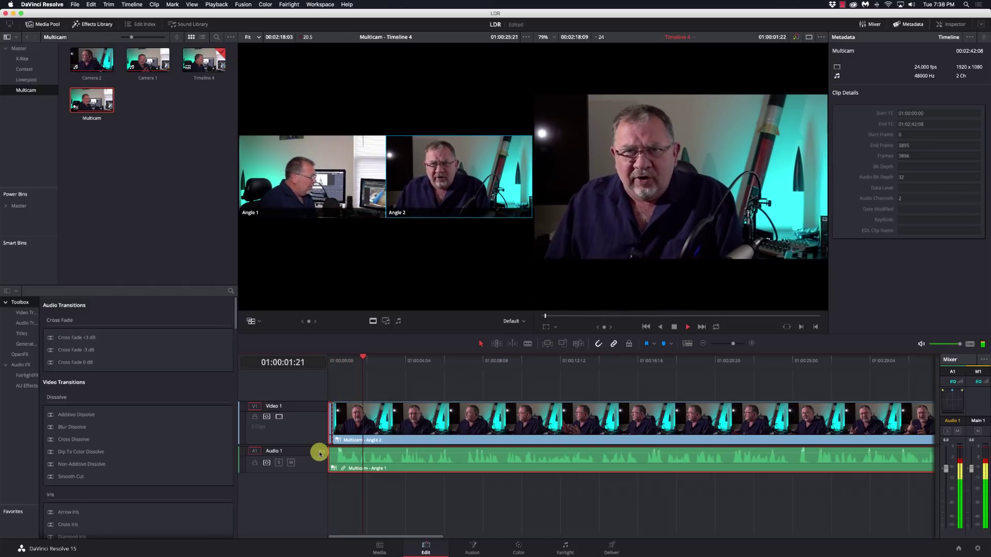
key("space")
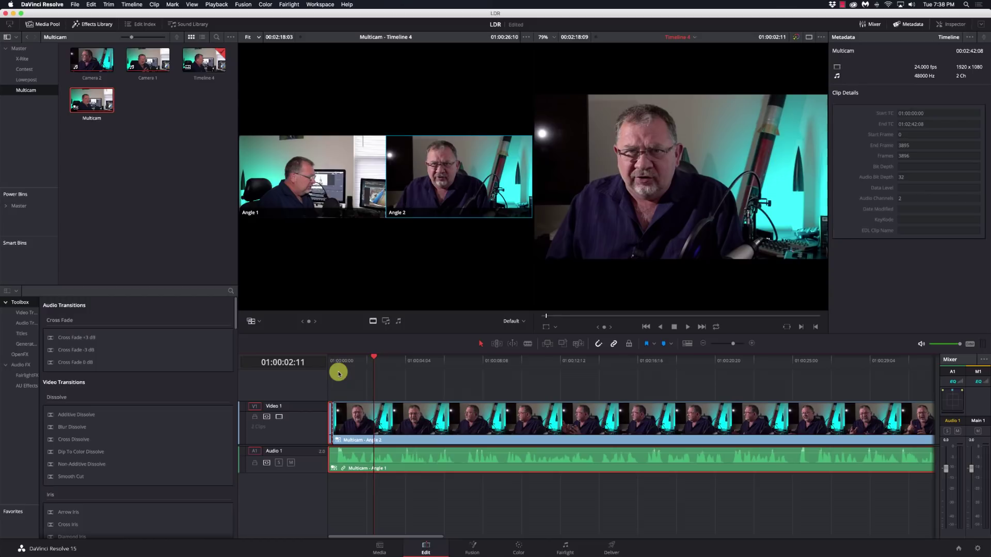
key("space")
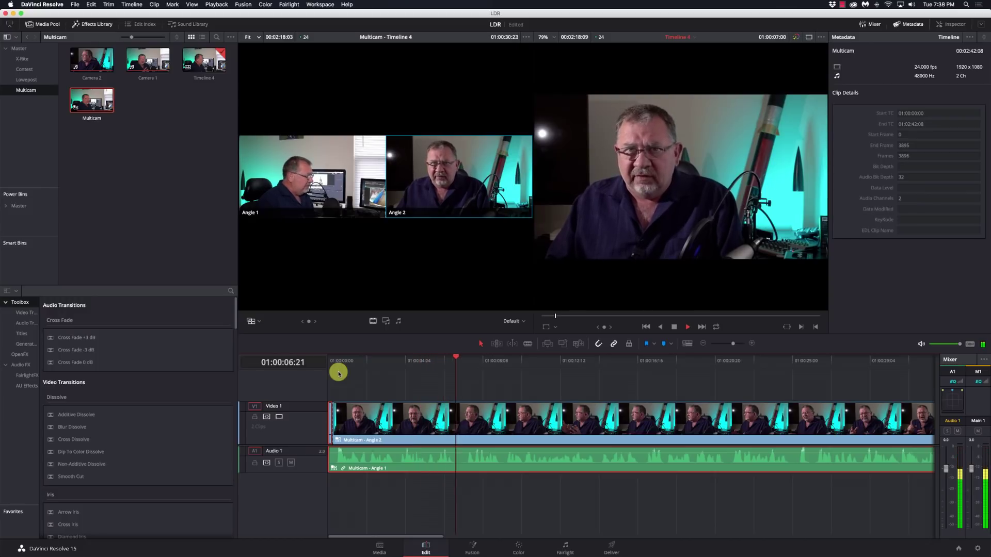
key("1")
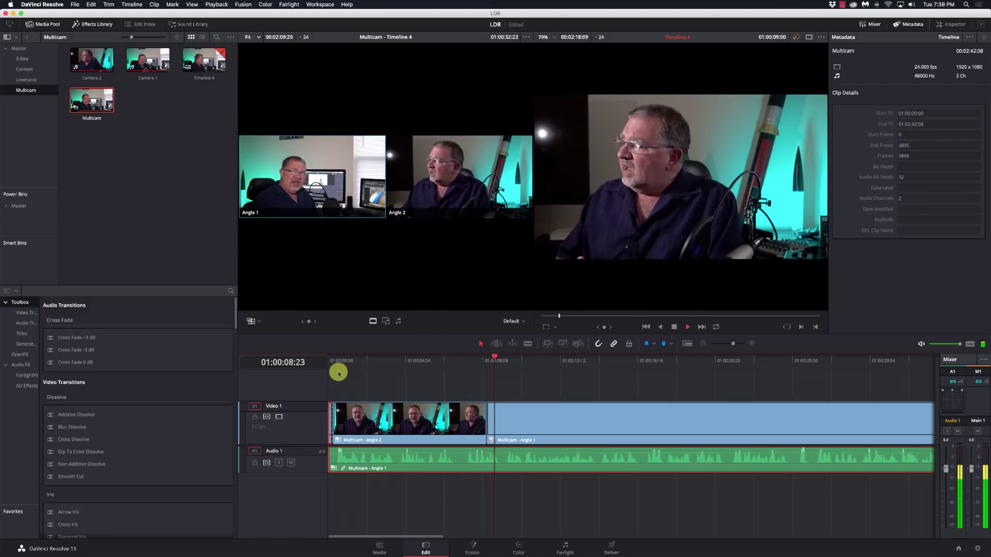
key("space")
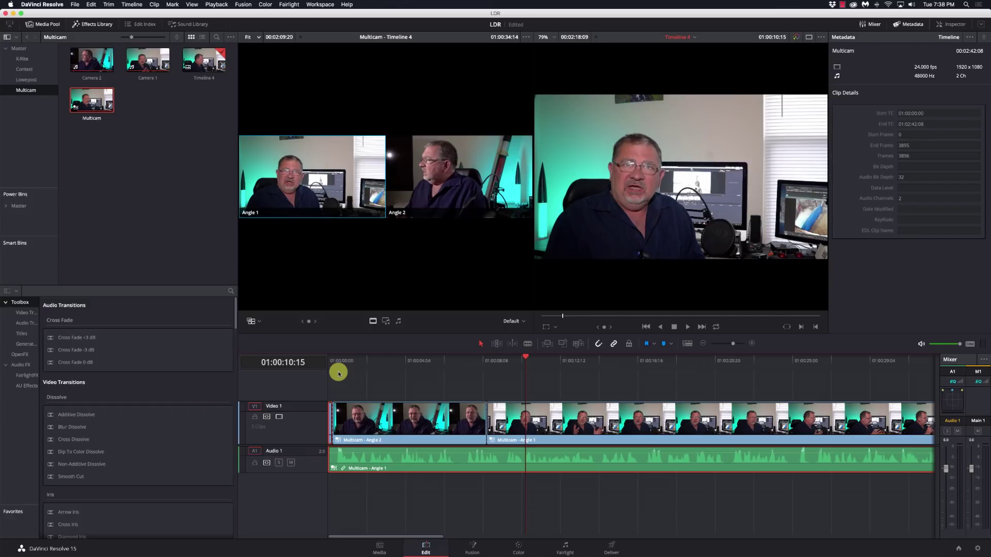
Step: Continue playback and cut back to Angle 2 at about 01:00:24:19, then stop
key("space")
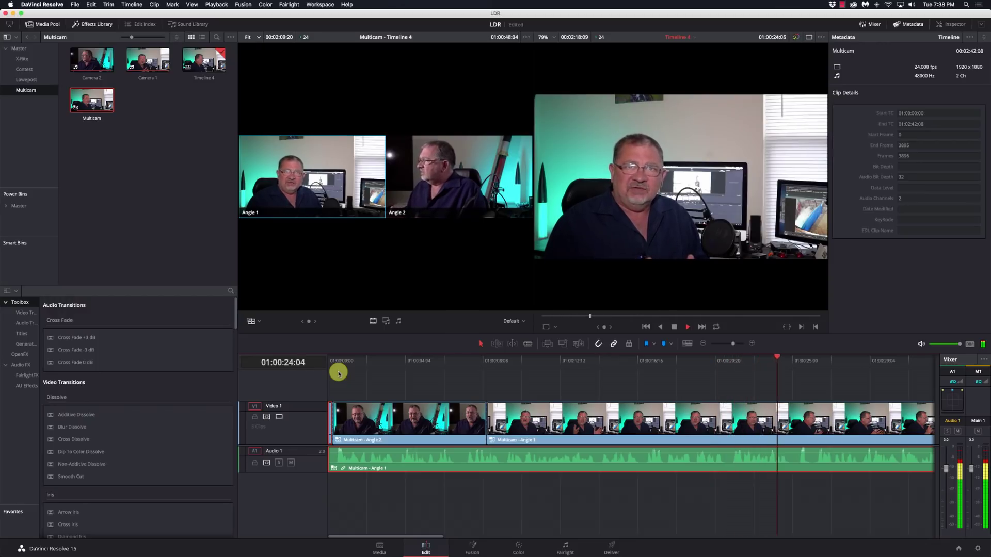
key("2")
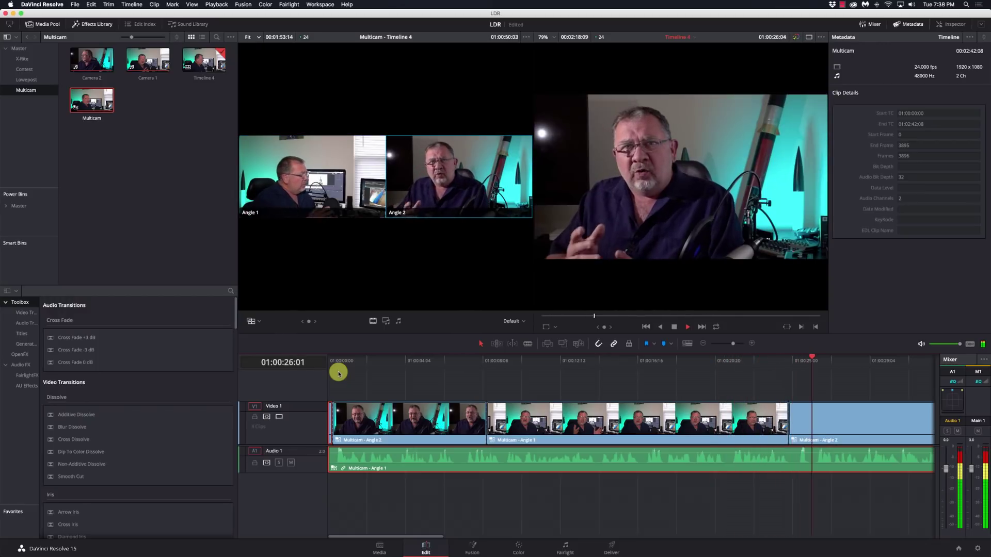
key("space")
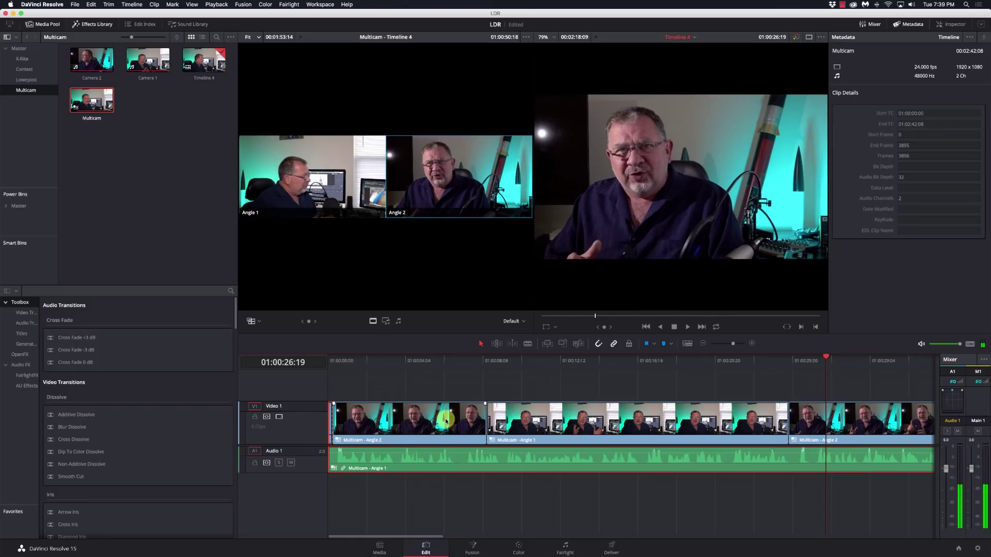
Step: Play from about 01:00:37:18 and cut to Angle 1 at about 01:00:39
scroll(445, 420, "right", 10)
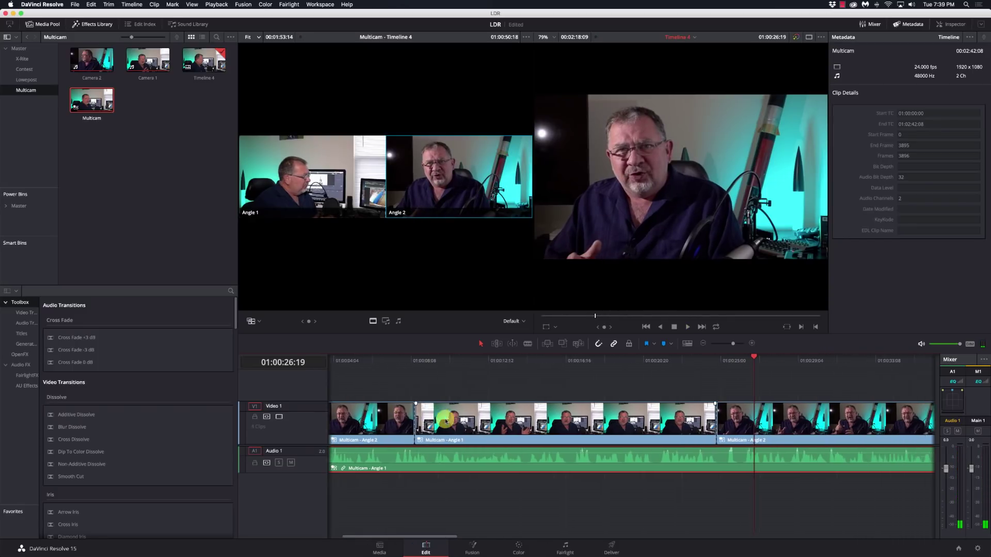
scroll(444, 418, "right", 8)
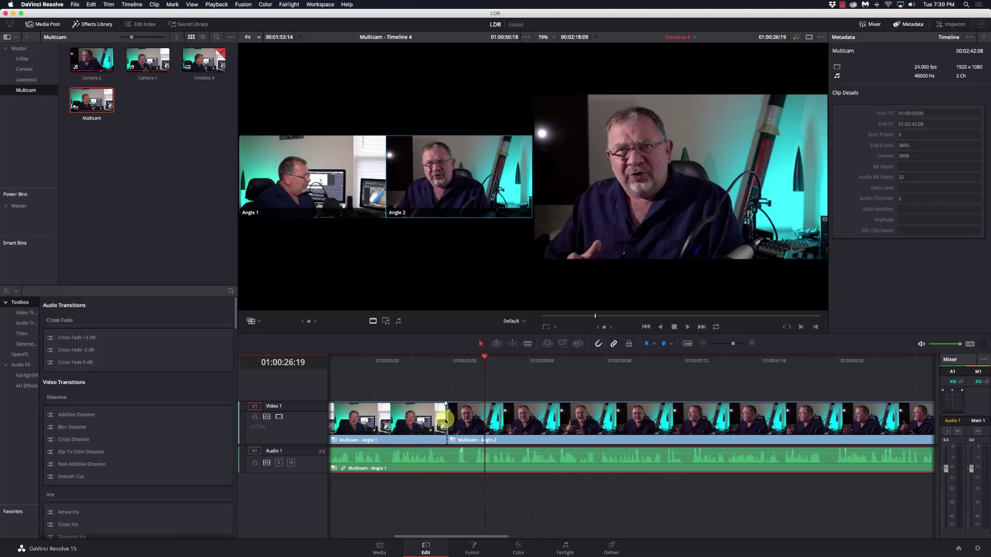
left_click_drag(710, 364, 687, 364)
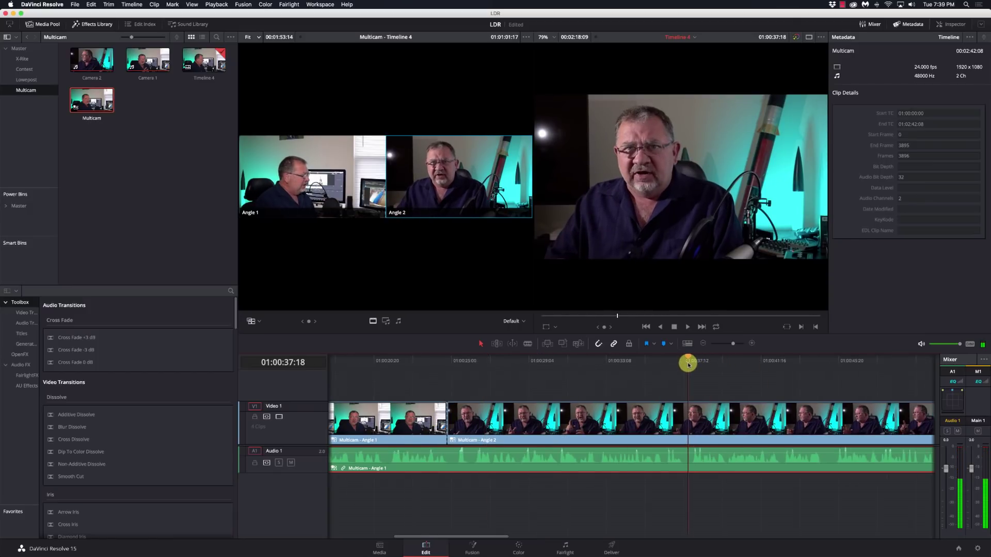
scroll(687, 365, "left", 2)
scroll(687, 364, "left", 4)
key("space")
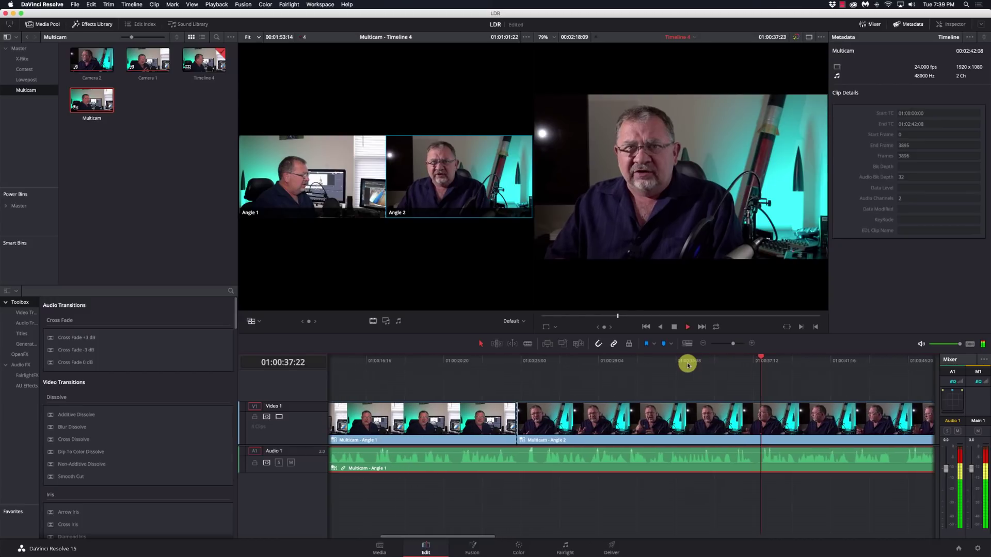
key("1")
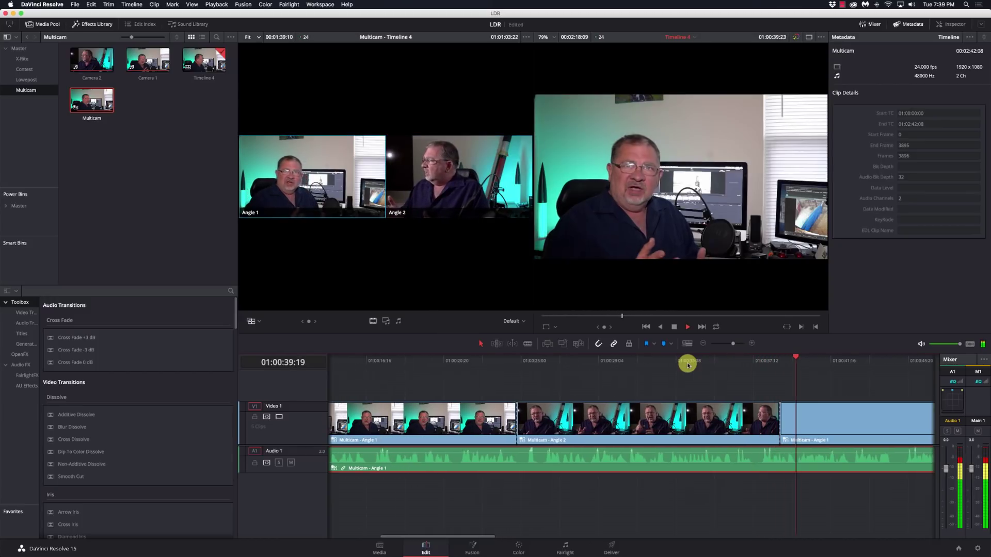
key("space")
Step: Play from 01:00:54:06 and cut to Angle 2 at about 01:00:54:19
scroll(713, 384, "right", 10)
scroll(713, 384, "right", 20)
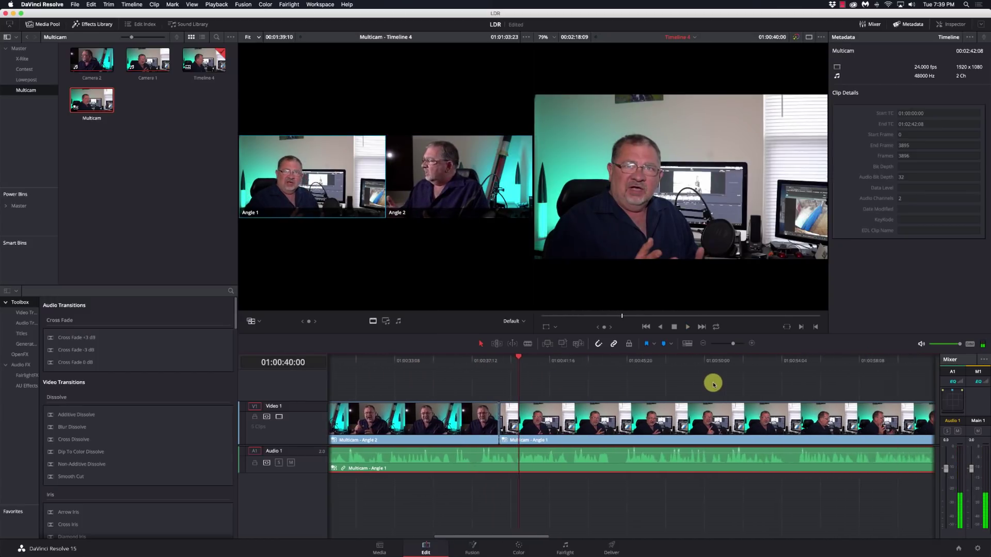
left_click(734, 365)
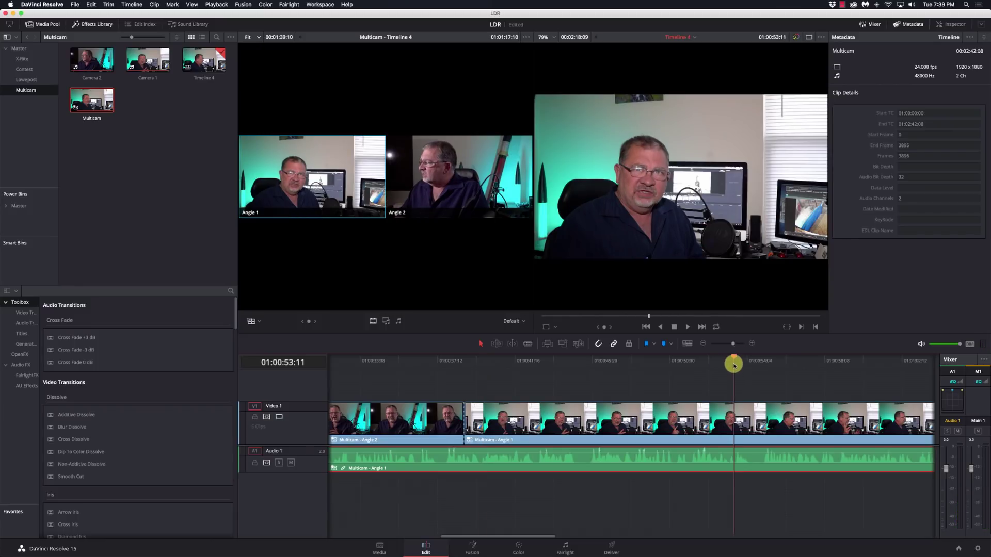
left_click_drag(733, 364, 748, 367)
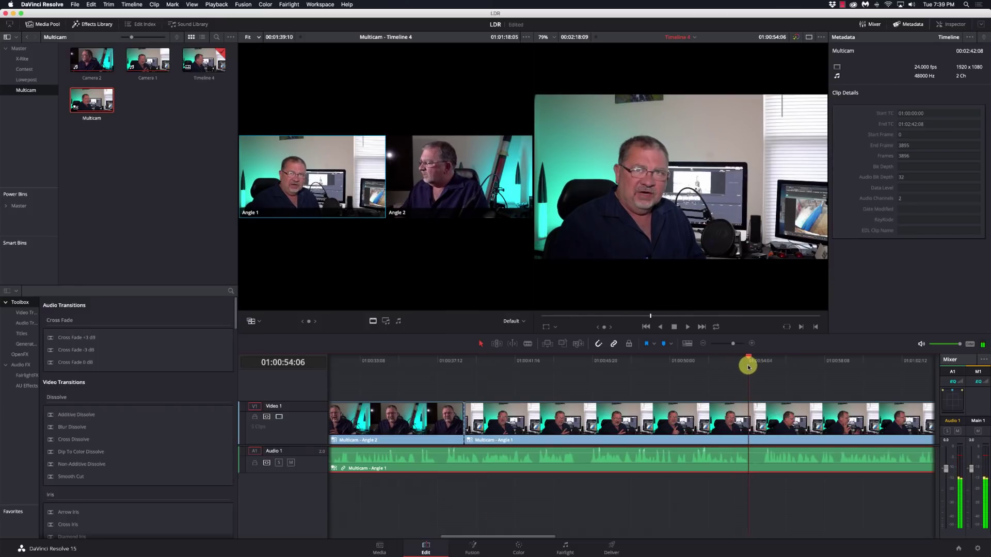
key("space")
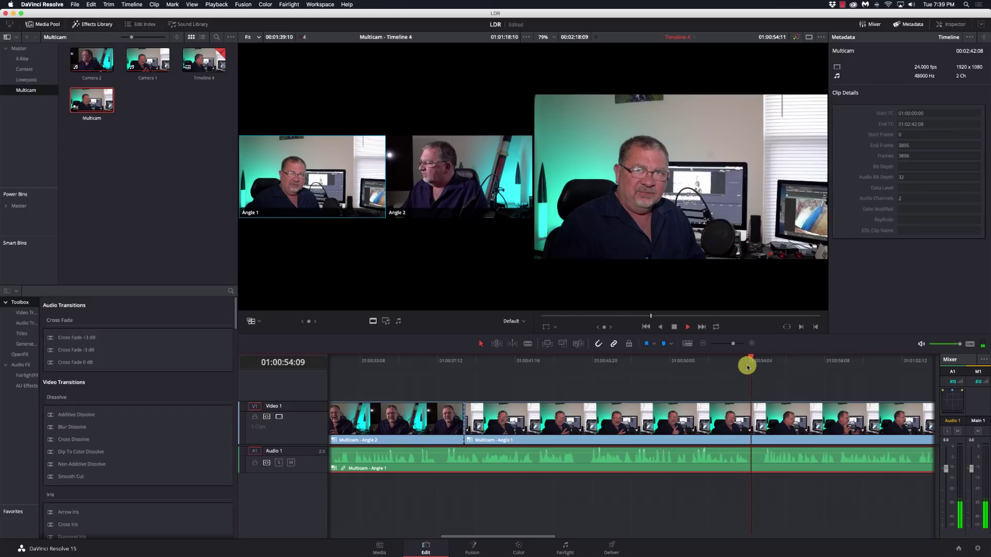
key("2")
key("space")
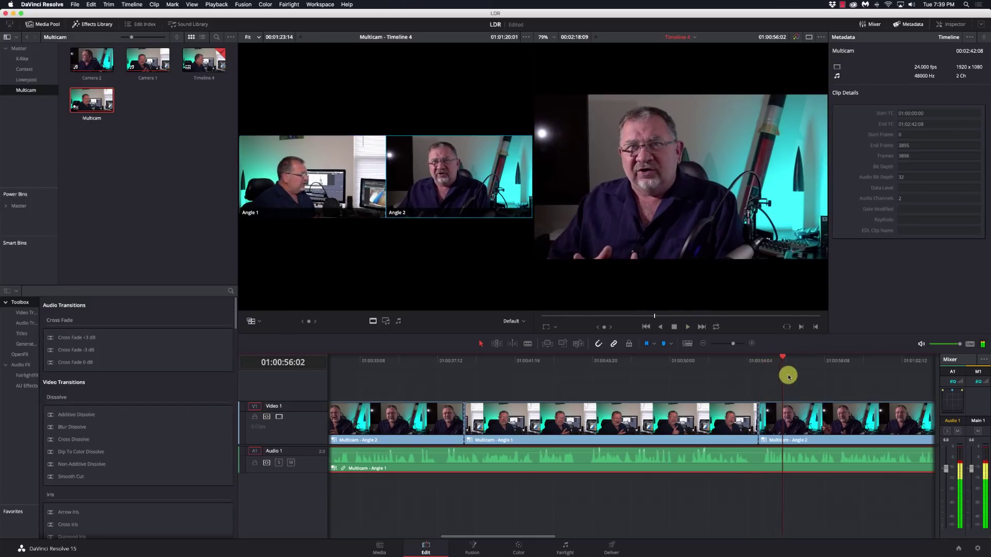
Step: Play from 01:01:10:11 and cut to Angle 1 at about 01:01:11
scroll(789, 377, "right", 10)
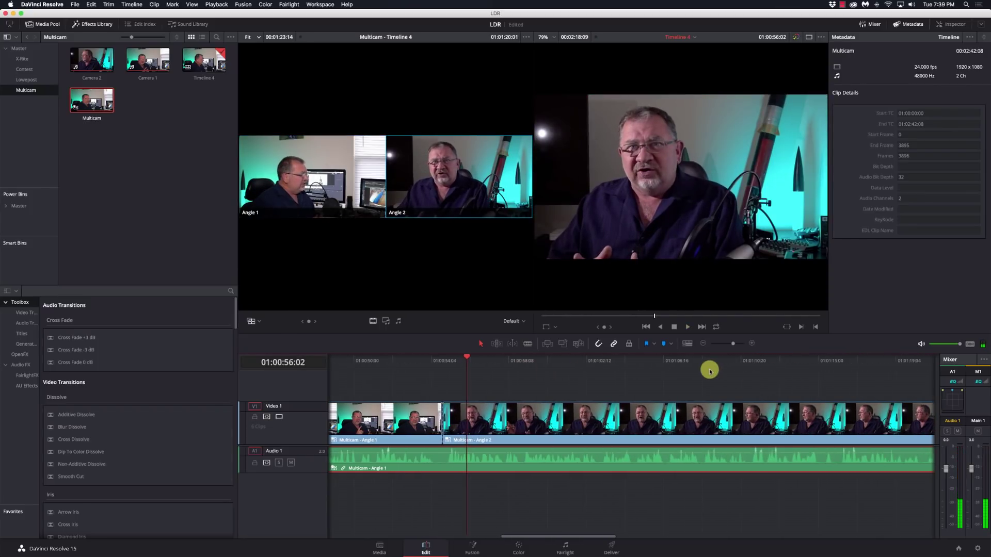
left_click_drag(687, 361, 734, 366)
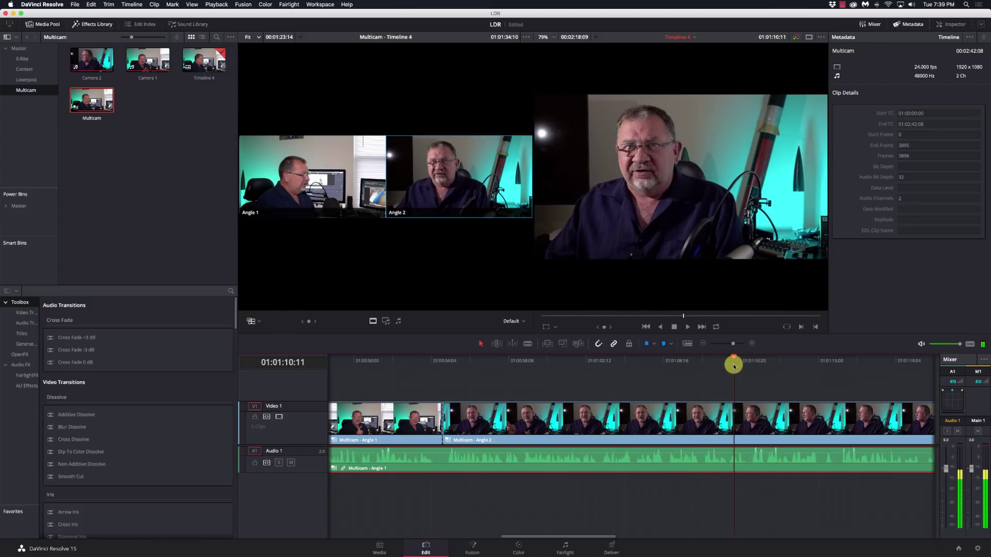
key("space")
key("1")
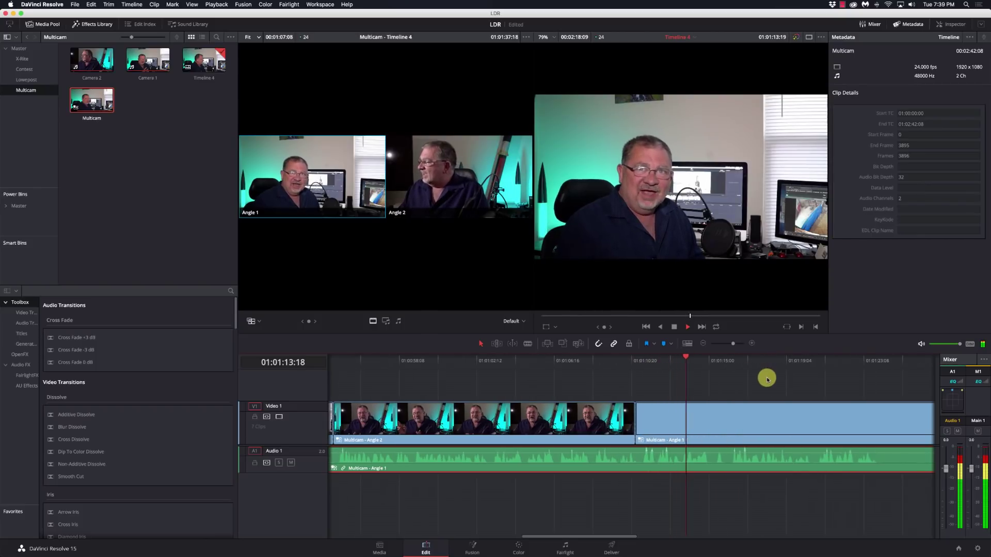
key("space")
Step: Split the multicam video and audio at 01:01:24:04 and move the trailing video segment about six seconds further along the timeline
scroll(753, 376, "right", 5)
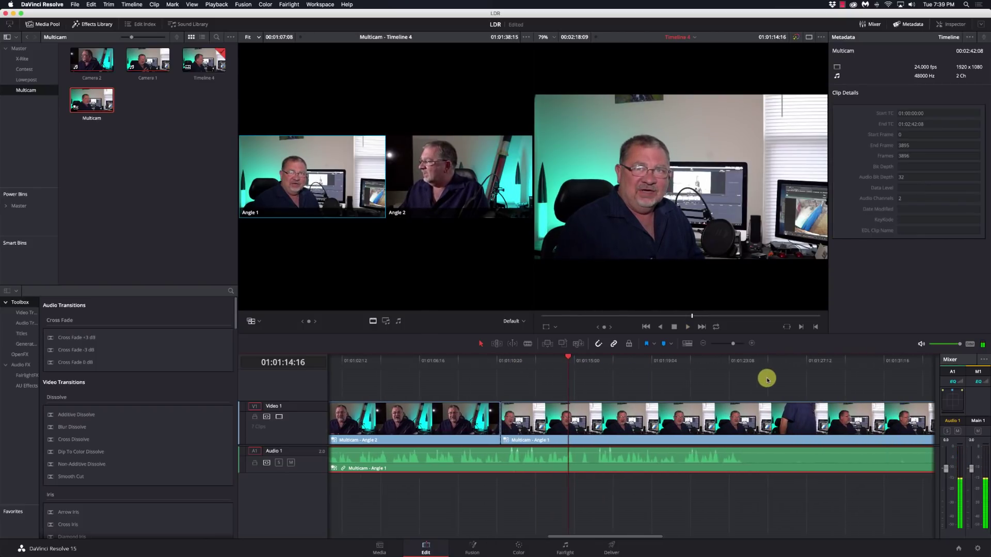
left_click_drag(726, 362, 743, 362)
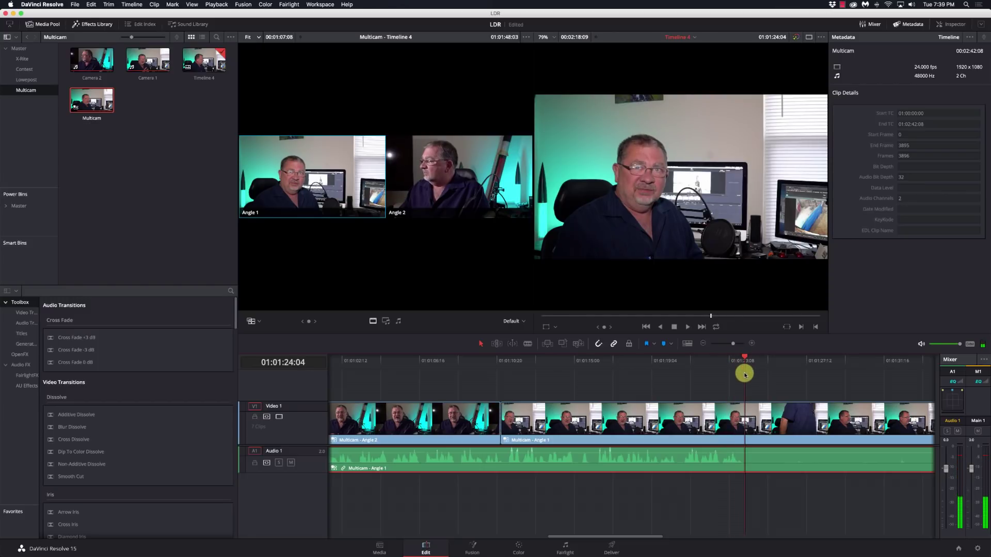
key("b")
left_click(745, 433)
left_click(746, 463)
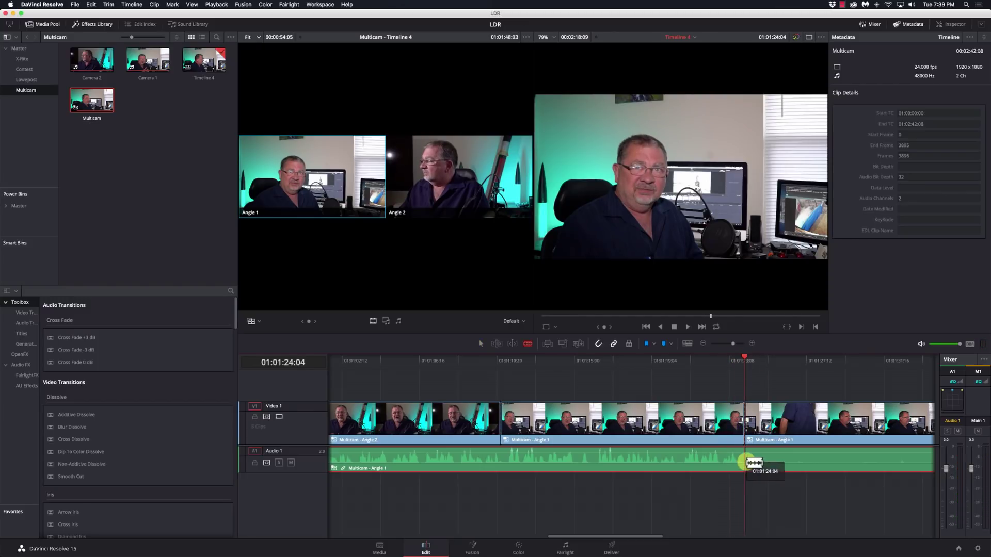
key("a")
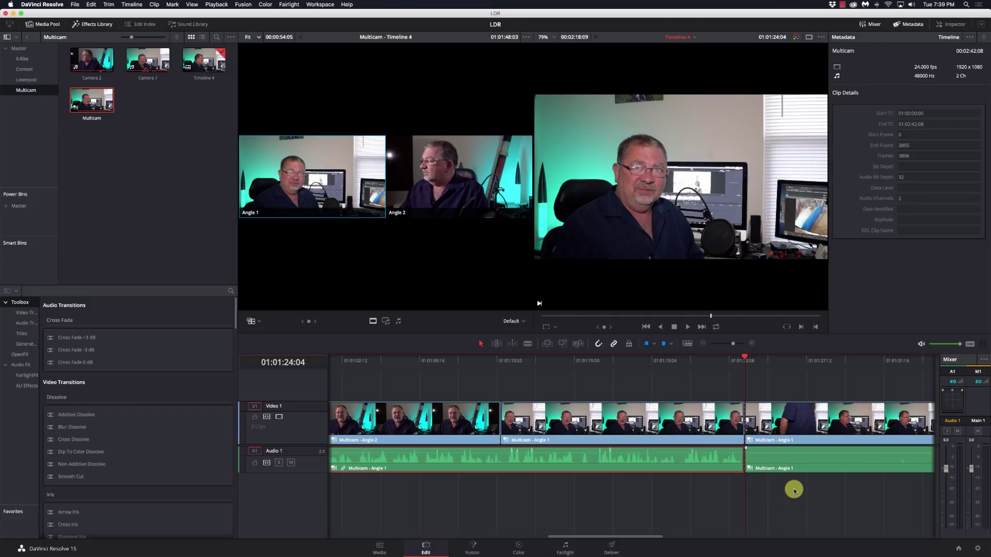
left_click(767, 427)
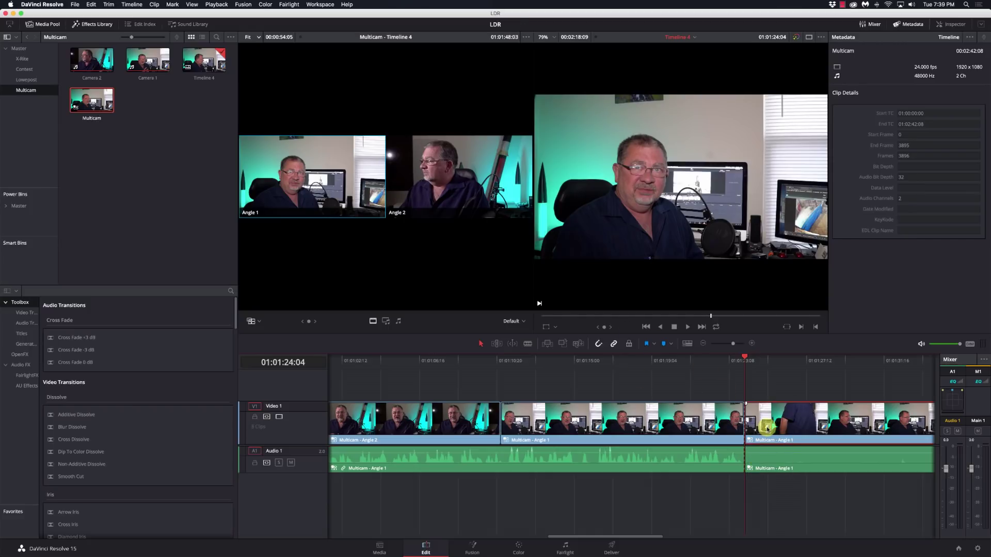
left_click_drag(771, 424, 882, 423)
Step: Remove the short Angle 1 video and matching audio before Angle 2 at the timeline's start, and play from 01:00:00:00
scroll(644, 406, "left", 15)
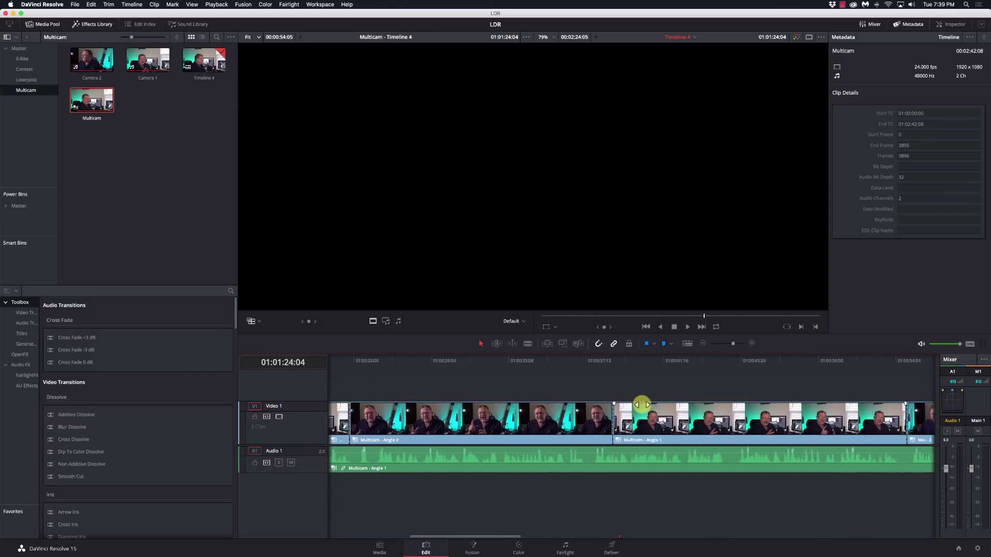
scroll(640, 406, "left", 5)
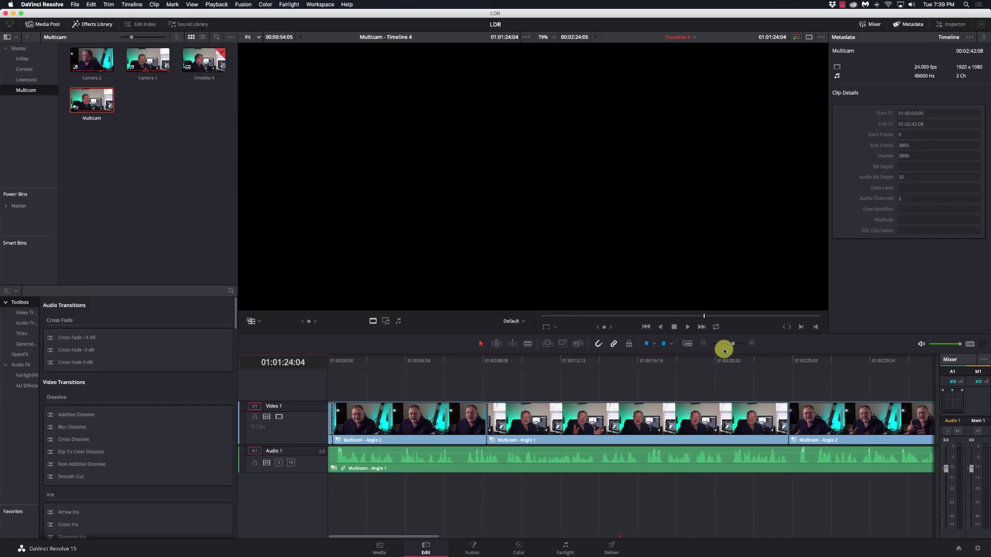
left_click(329, 360)
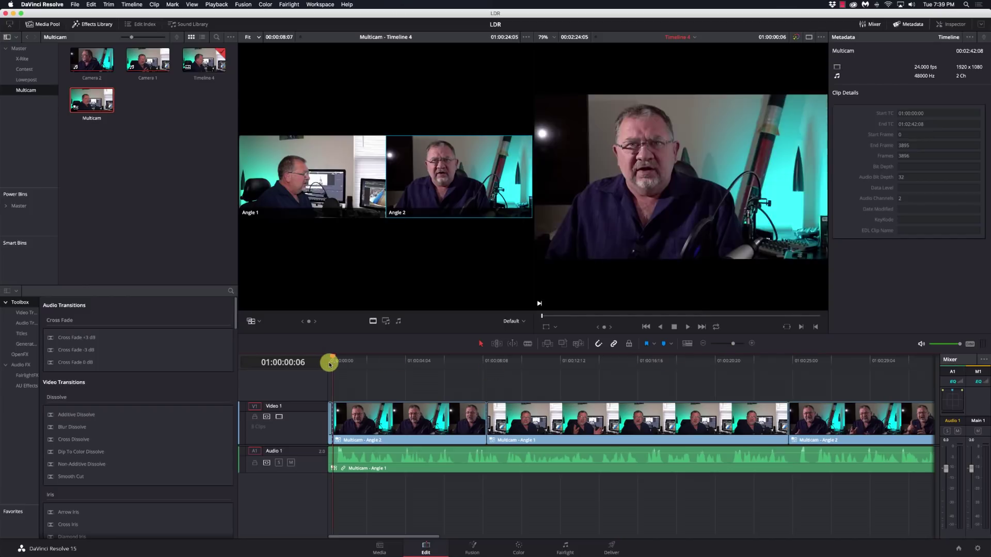
left_click(752, 344)
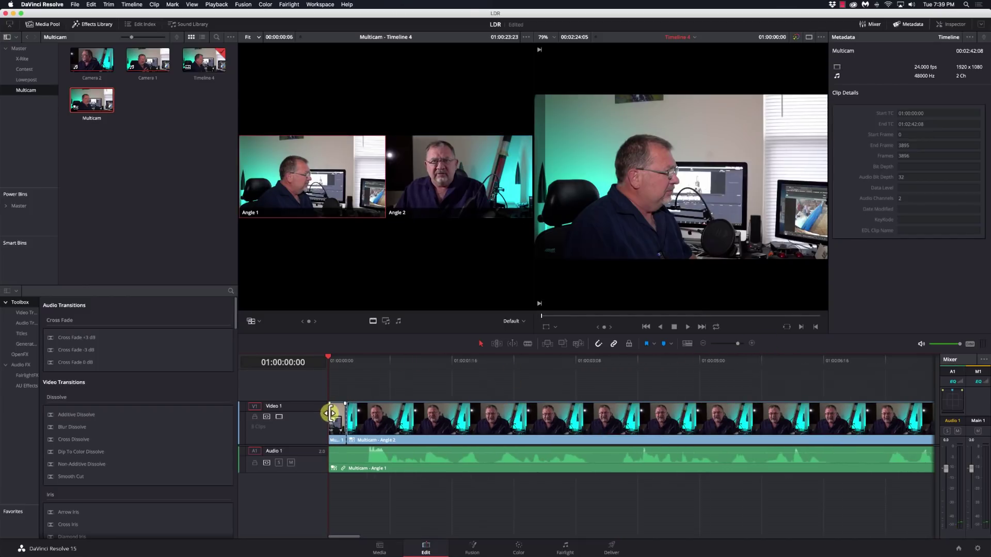
left_click_drag(330, 413, 352, 415)
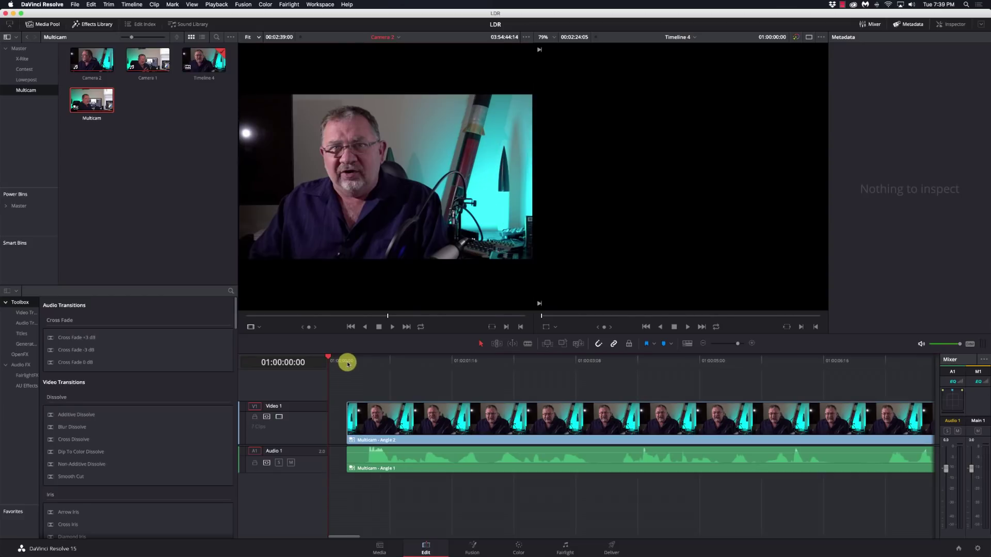
key("space")
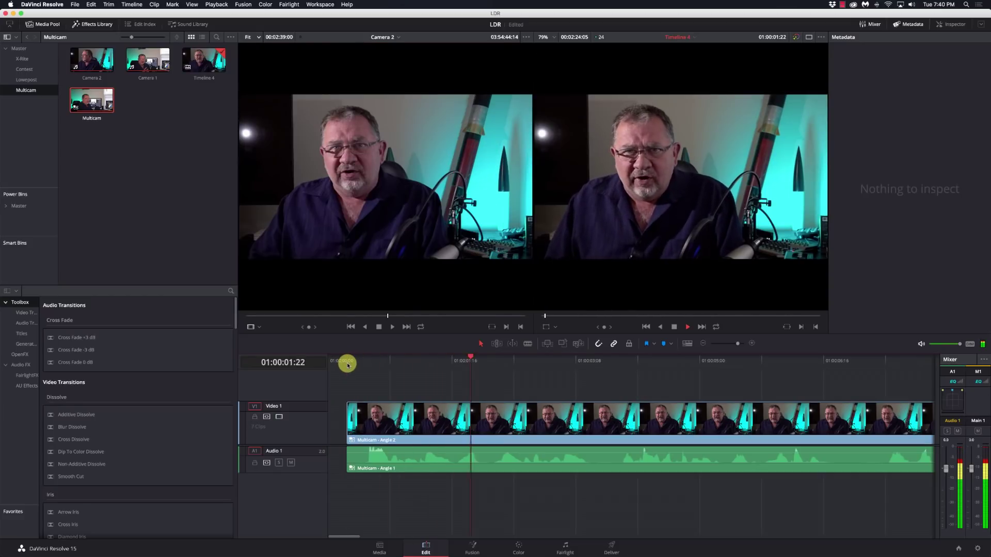
Step: Stop playback, and play through the first cut from Angle 2 to Angle 1 near 01:00:08:12
key("space")
scroll(619, 402, "right", 3)
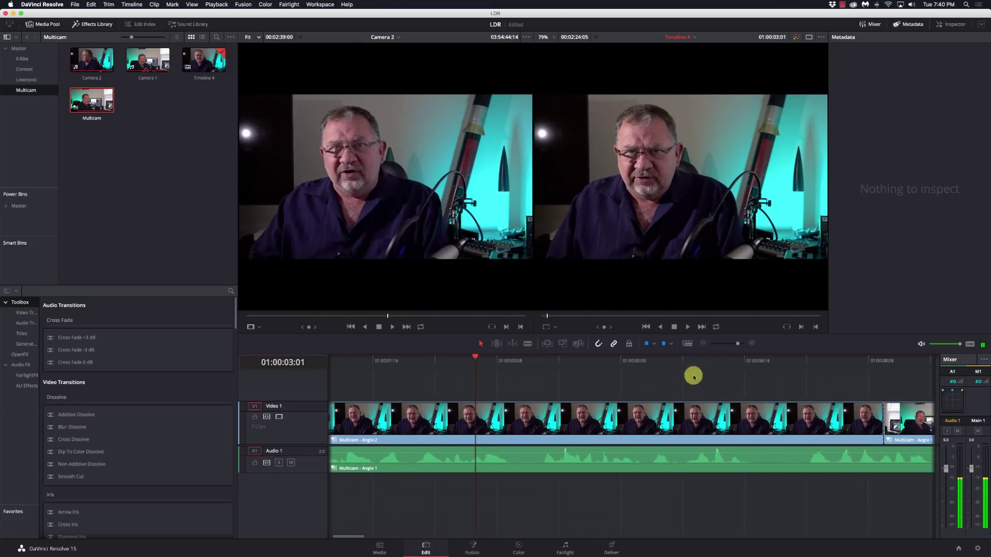
left_click(703, 344)
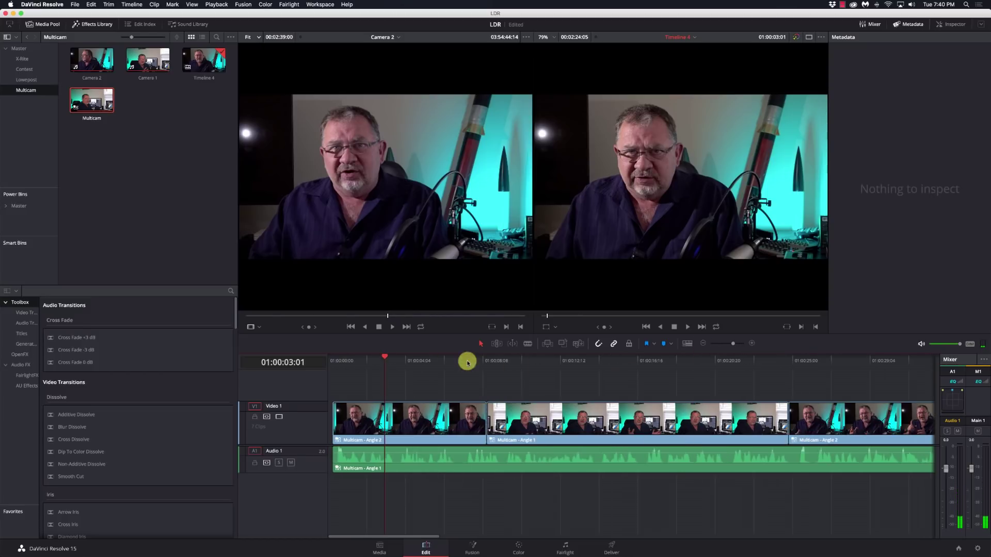
left_click(477, 361)
key("space")
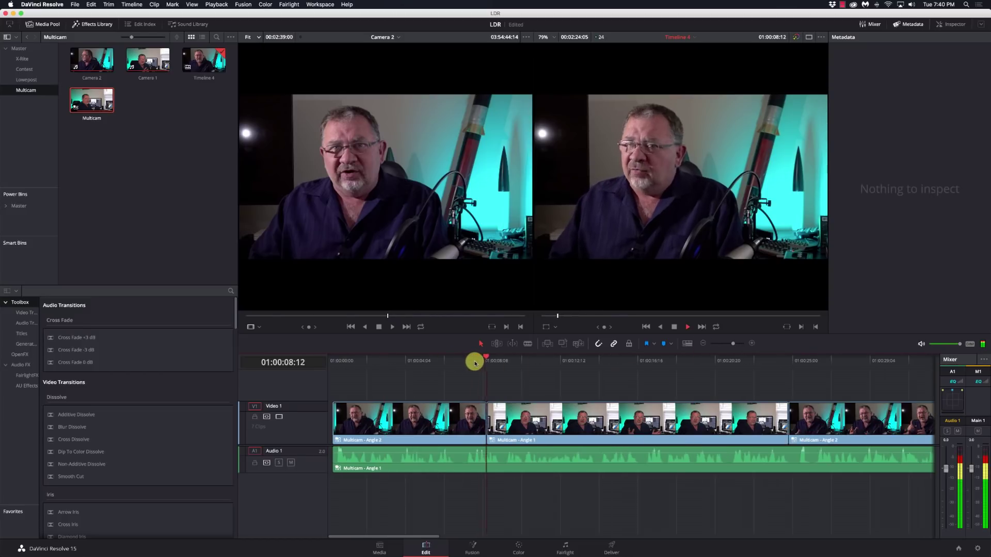
key("space")
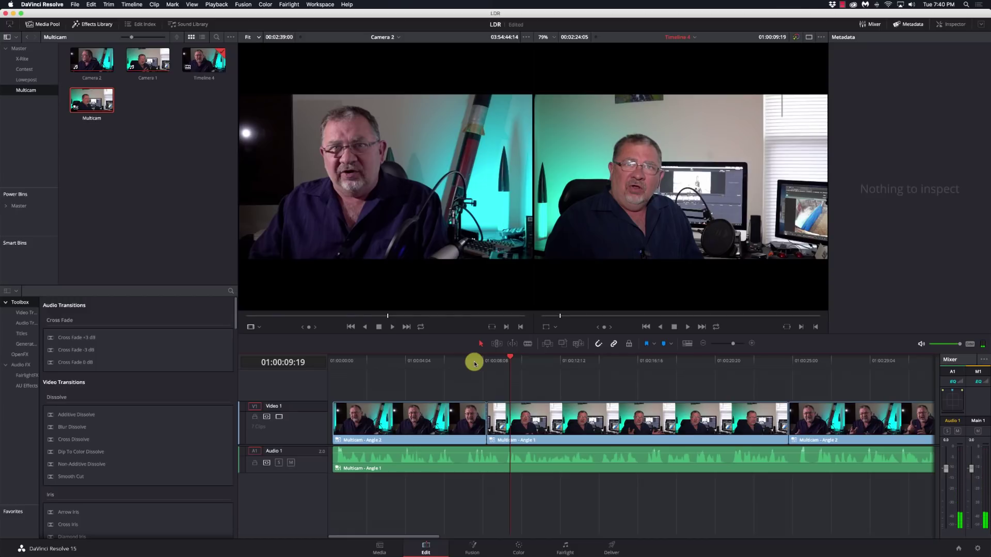
Step: Open the first multicam segment in its own timeline to view both angles' video and audio tracks, and return to Timeline 4
left_click(449, 416)
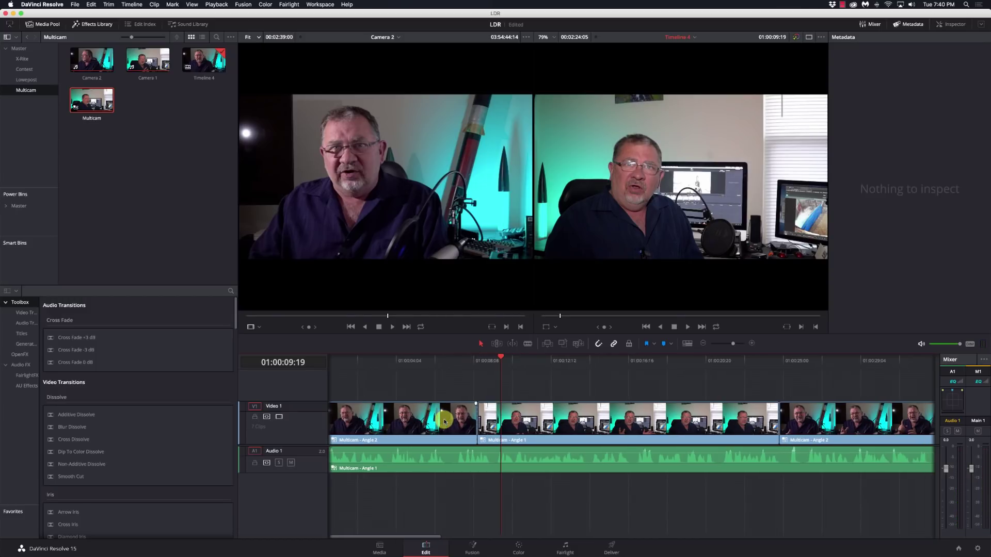
right_click(444, 420)
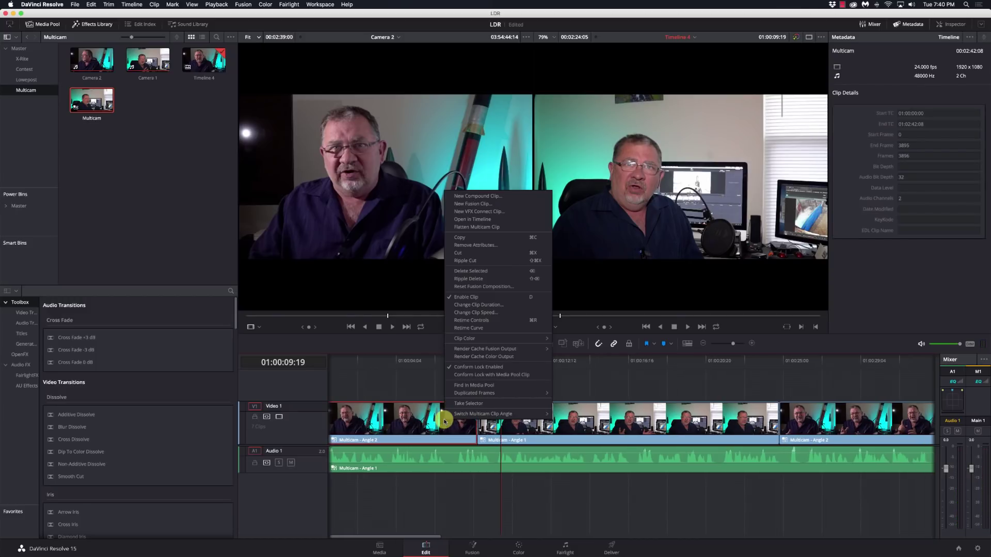
left_click(485, 220)
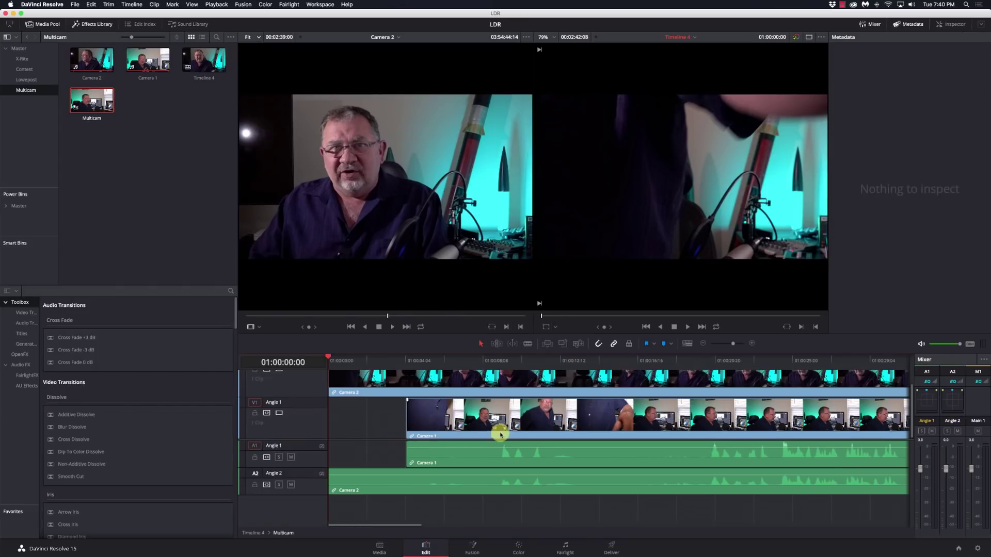
scroll(500, 433, "up", 2)
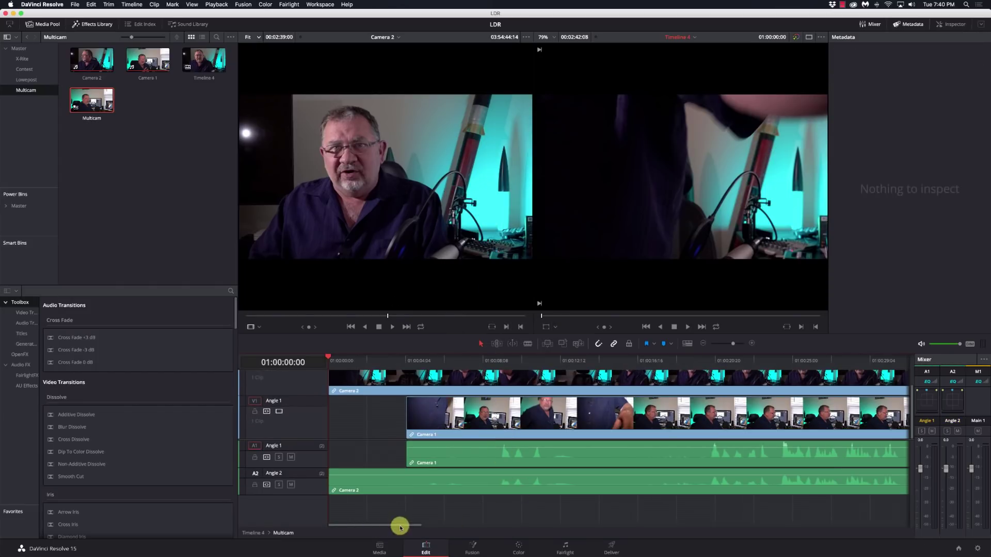
scroll(307, 440, "up", 3)
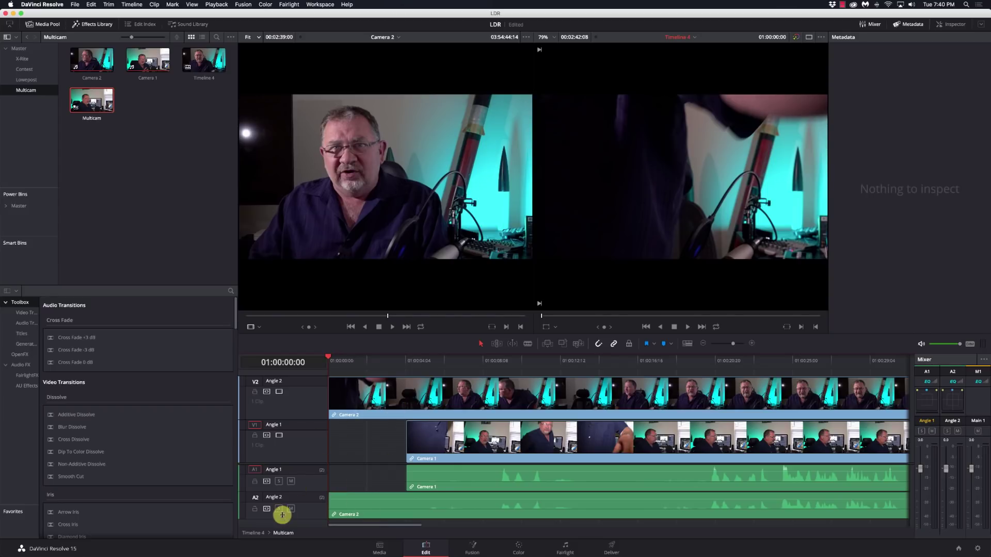
left_click(259, 535)
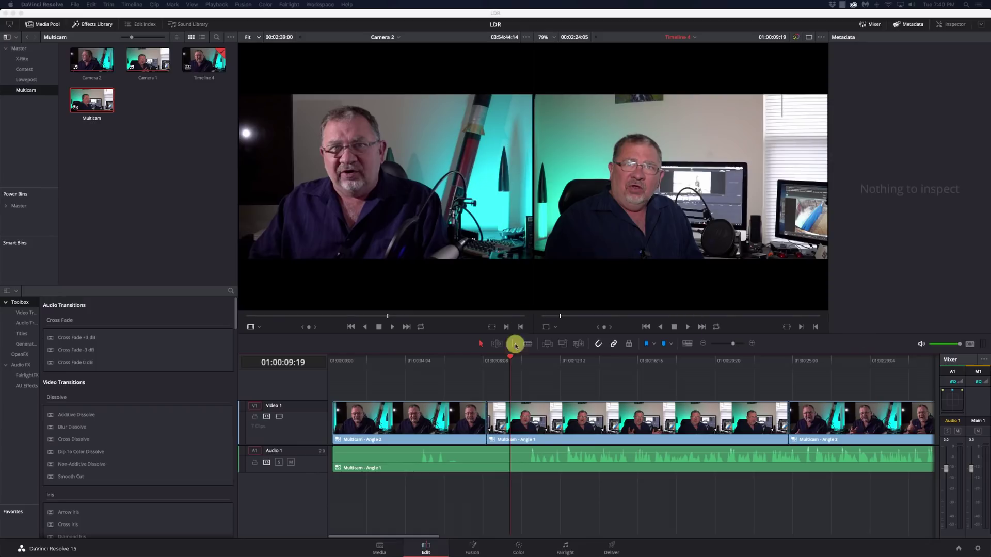
Step: Compare the picture brightness of Angle 2 and Angle 1 on both sides of the first cut
left_click(469, 361)
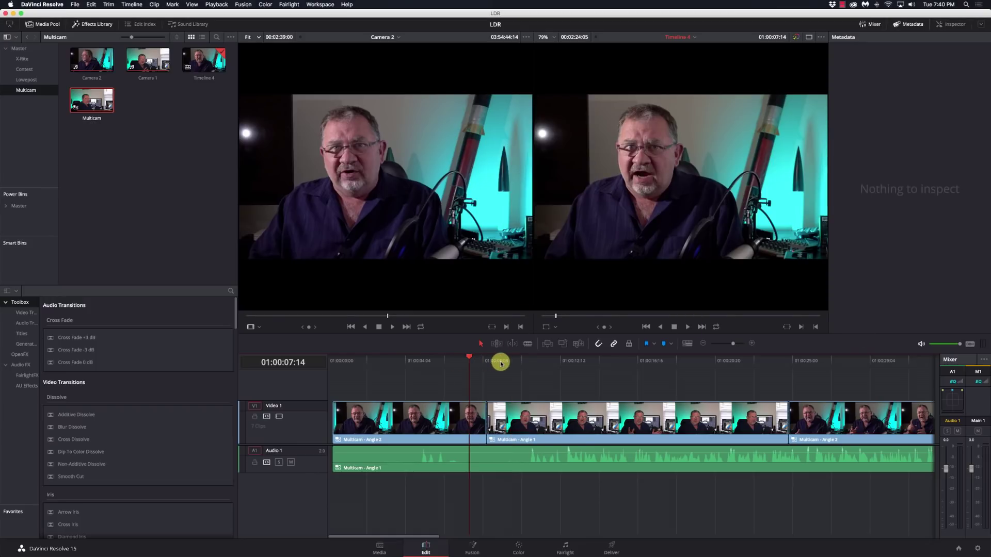
left_click(517, 360)
left_click(466, 365)
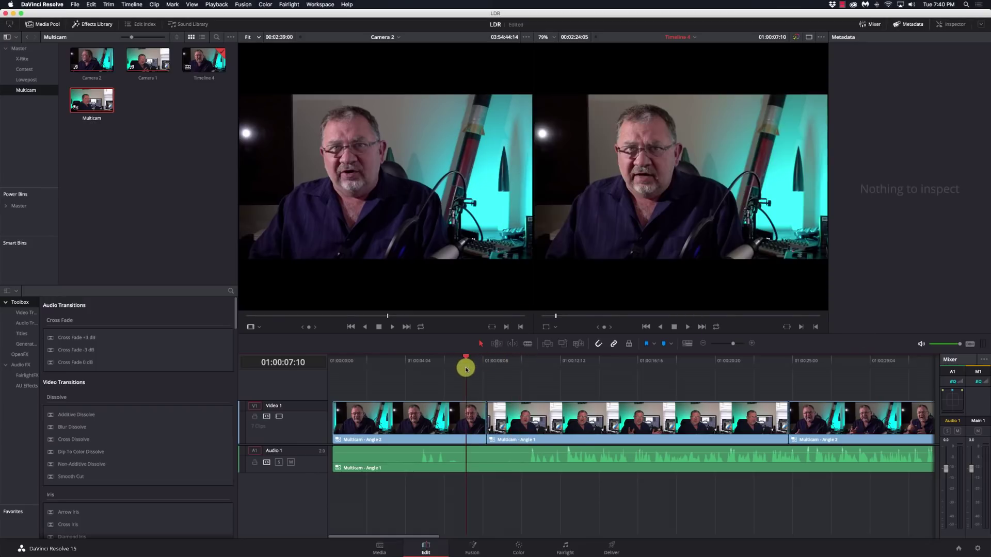
left_click(510, 365)
left_click(475, 370)
left_click(515, 368)
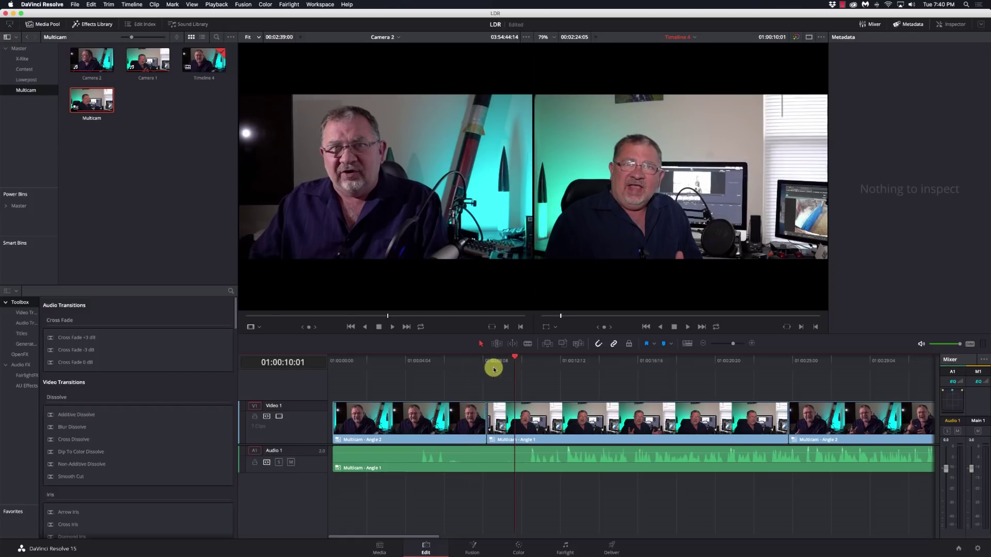
left_click(472, 366)
left_click(515, 366)
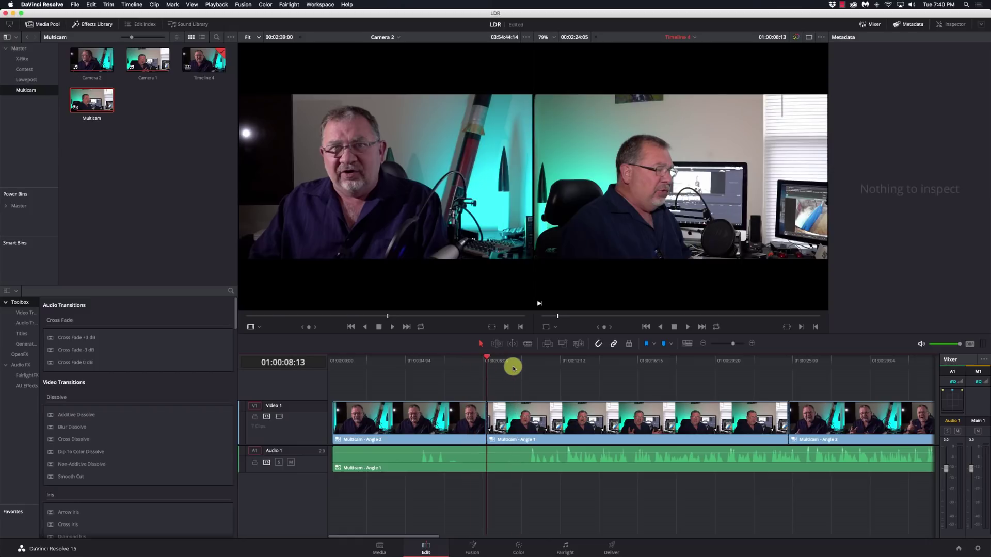
left_click(513, 365)
left_click(473, 365)
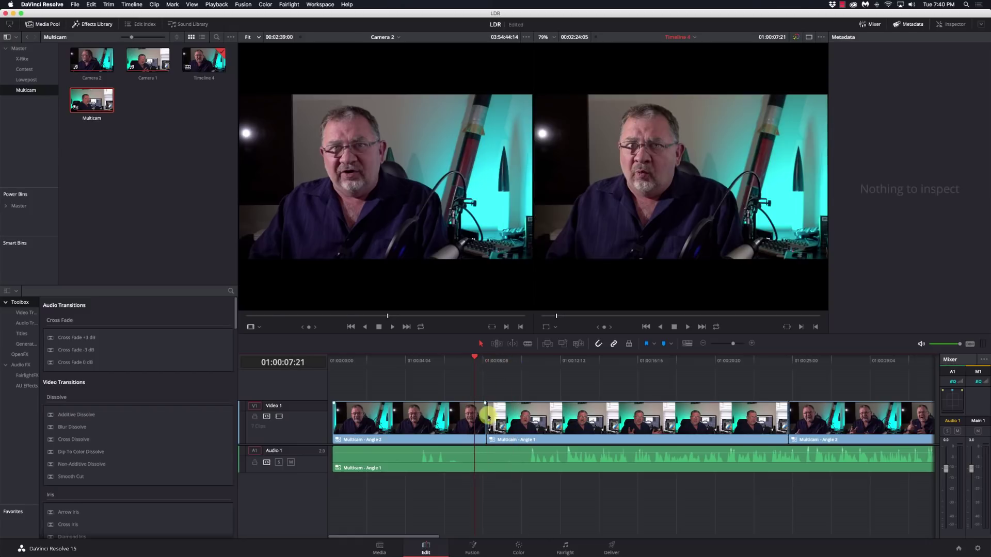
Step: On the Color page, lower the Gain of clip 02 to 0.86, using the frame at 01:00:12:09
left_click(516, 551)
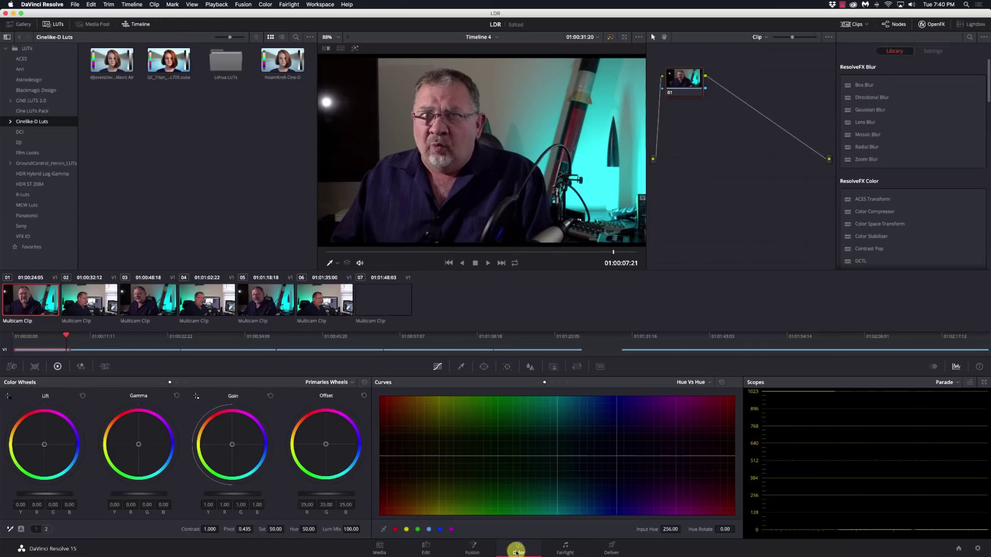
left_click(81, 304)
left_click(39, 302)
left_click(80, 302)
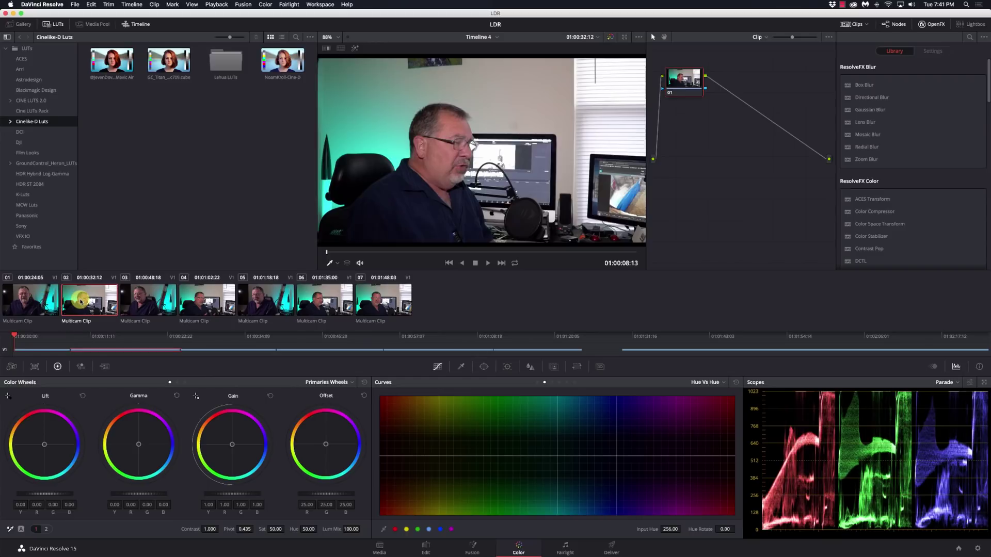
left_click(400, 252)
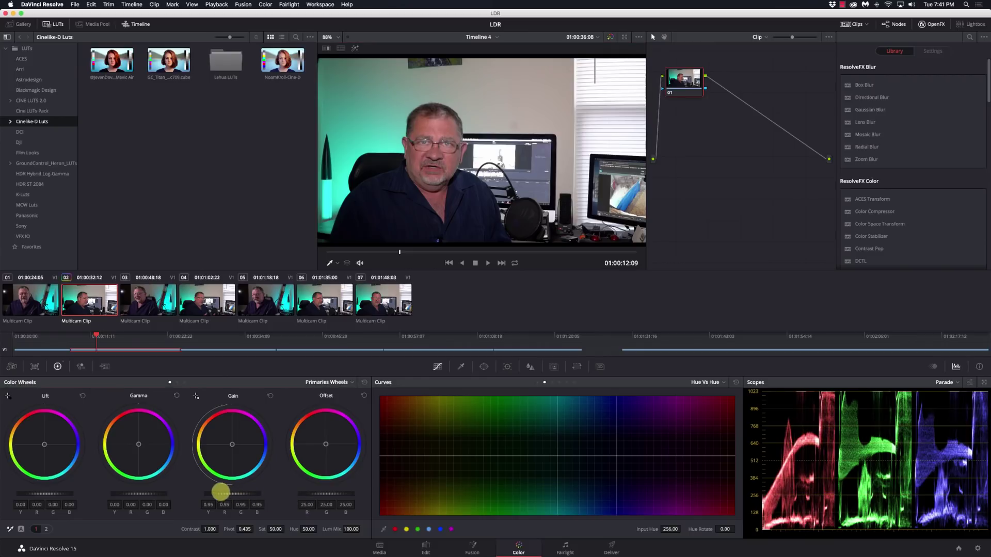
left_click_drag(220, 492, 203, 481)
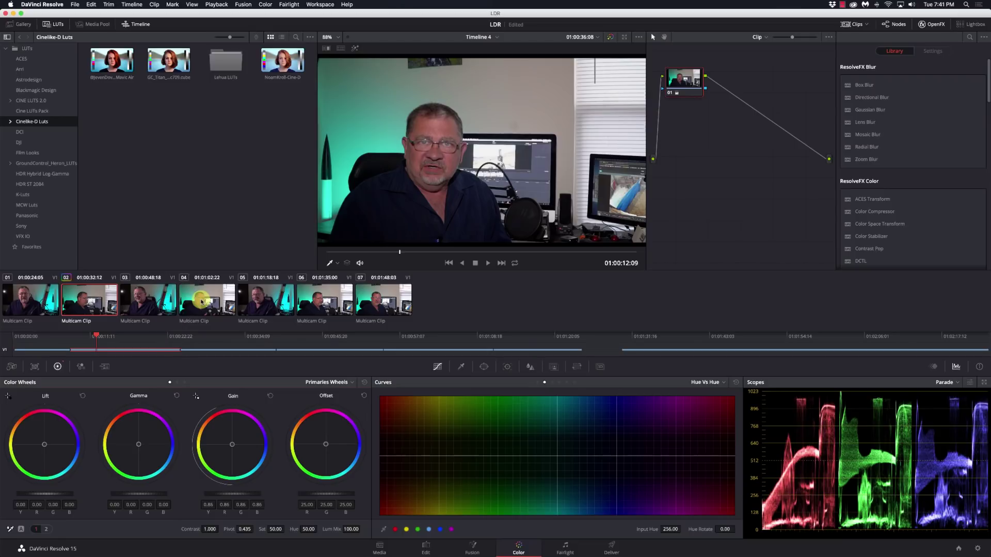
Step: Compare the graded clip 02 with the ungraded clips 03 and 04
left_click(149, 305)
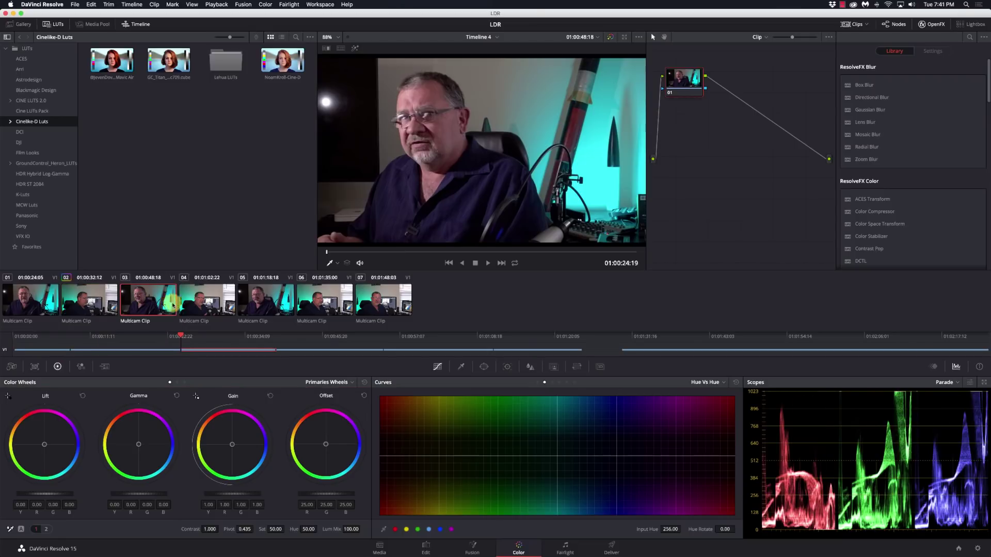
left_click(212, 301)
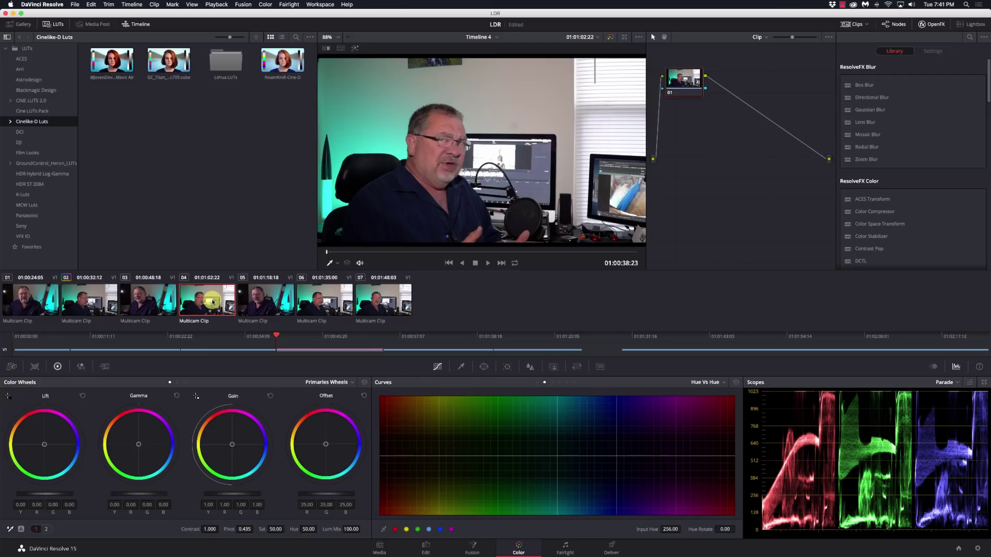
left_click(78, 299)
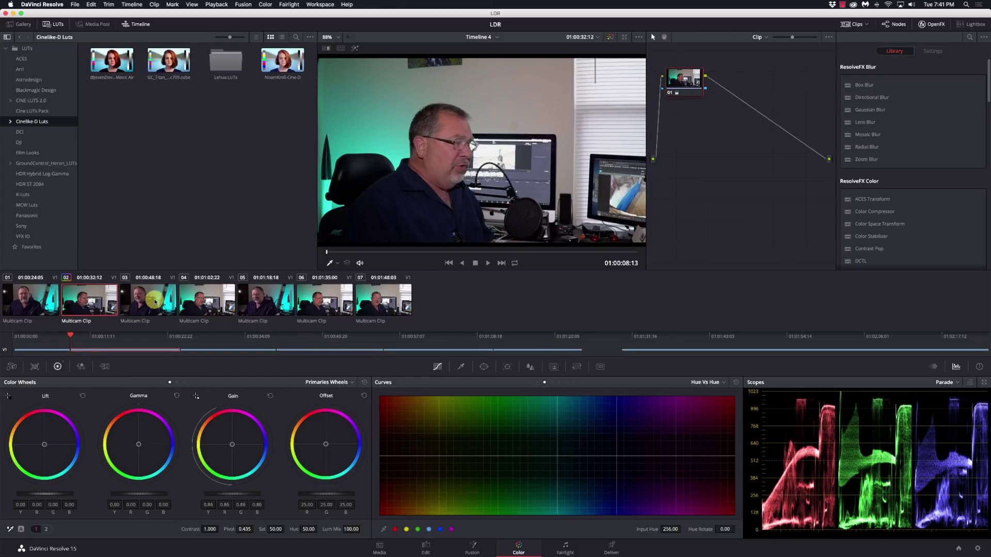
left_click(193, 300)
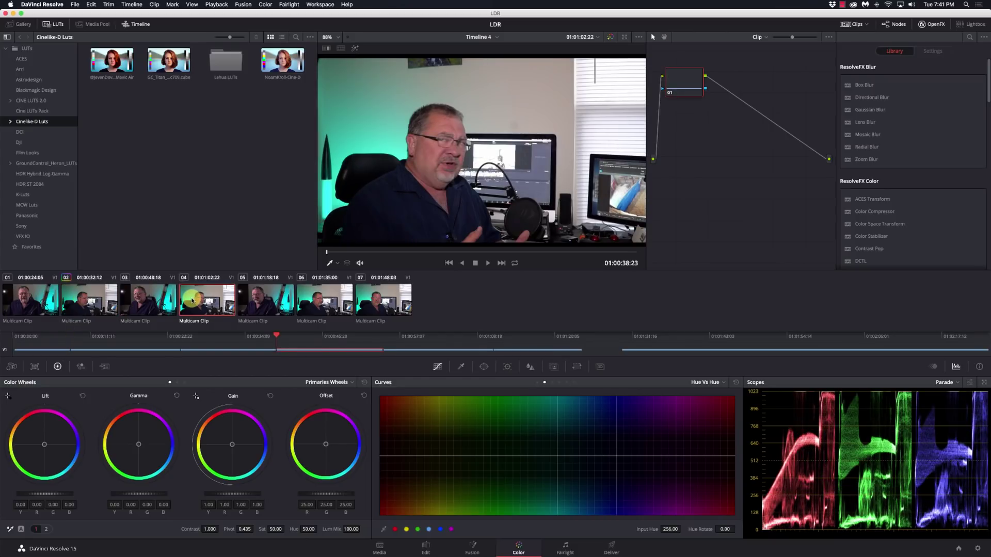
Step: Copy the grade of clip 02 to the other Angle 1 clips, 04 and 06
left_click(109, 302)
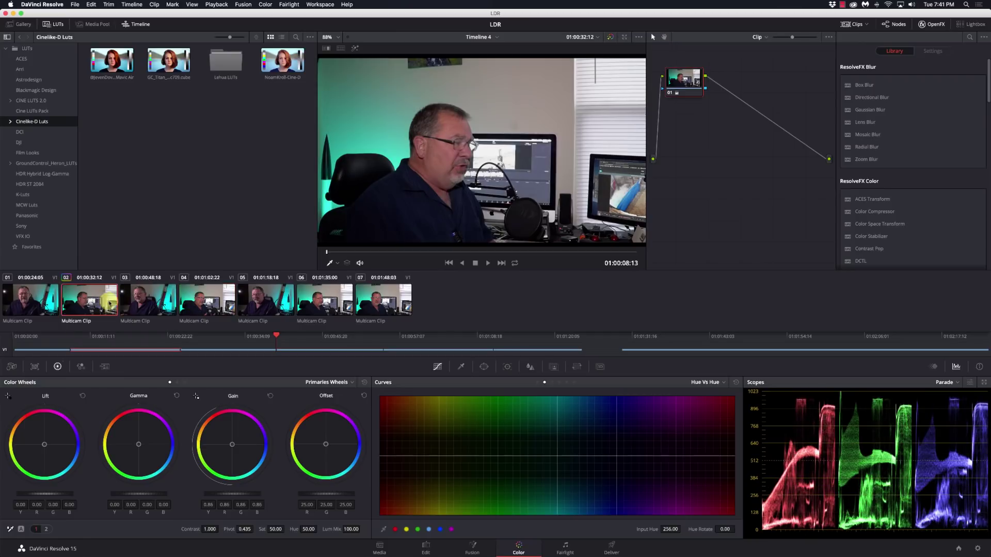
right_click(682, 92)
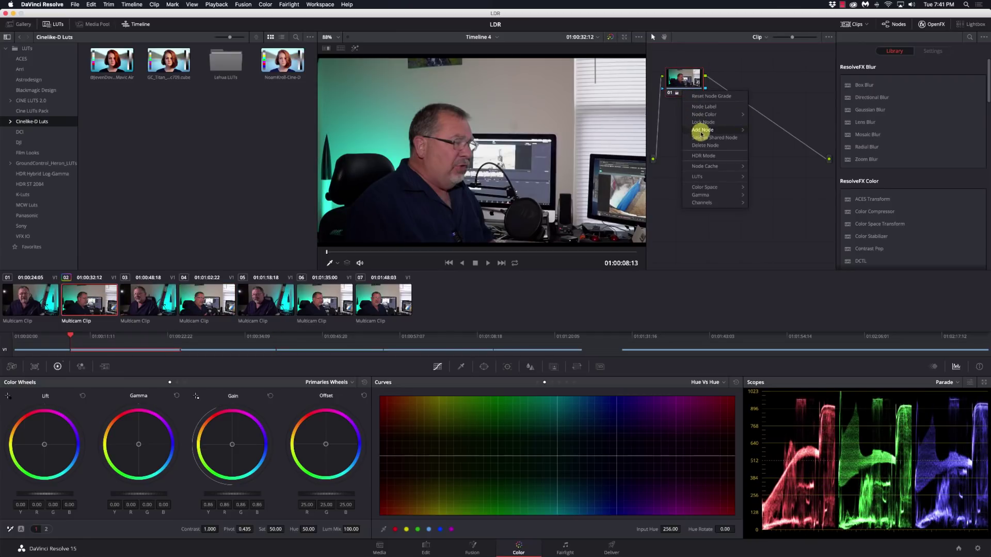
left_click(672, 118)
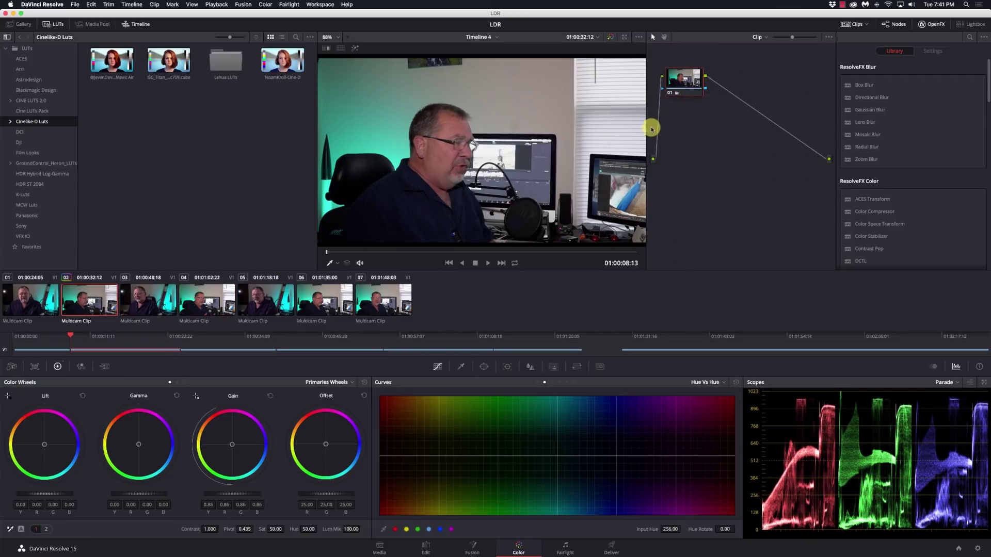
left_click(201, 308)
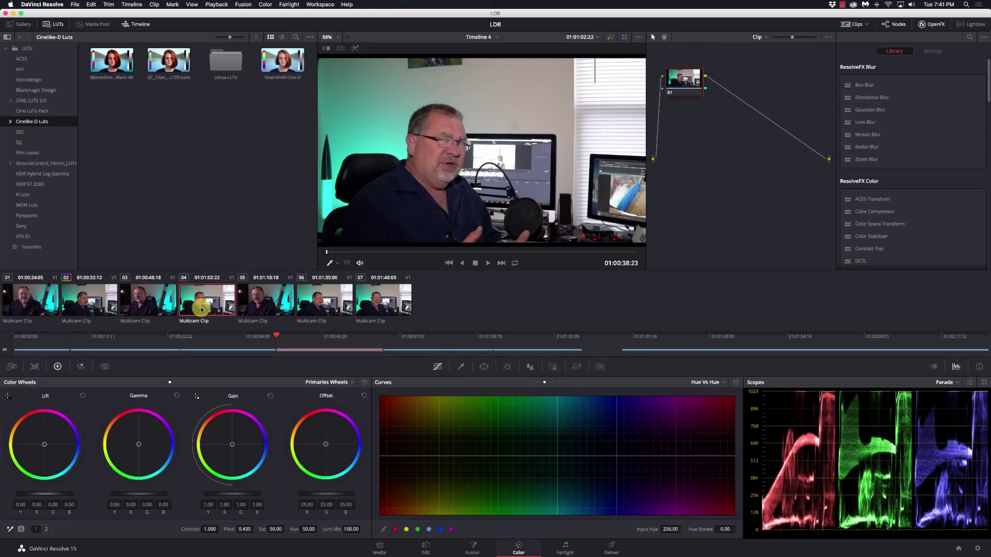
left_click(316, 300)
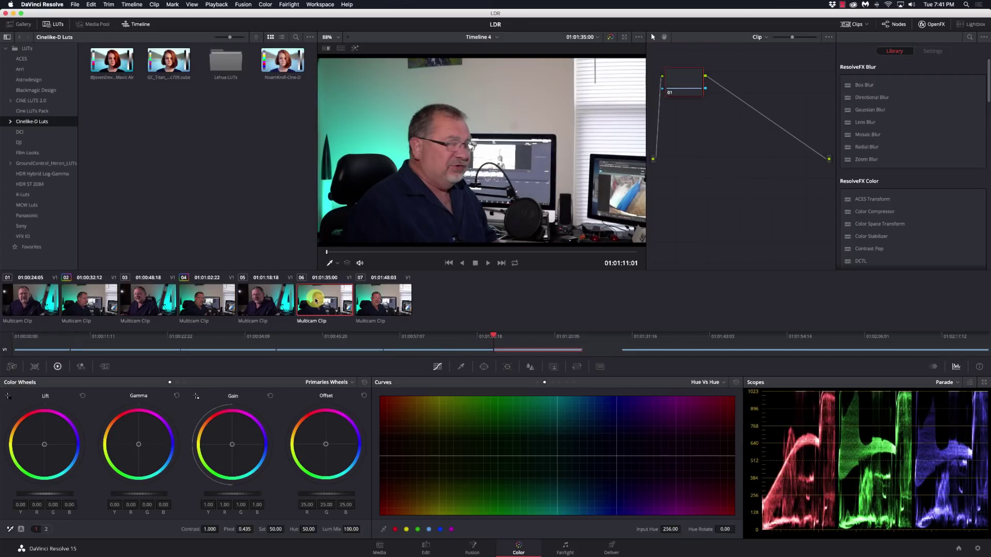
key("super+v")
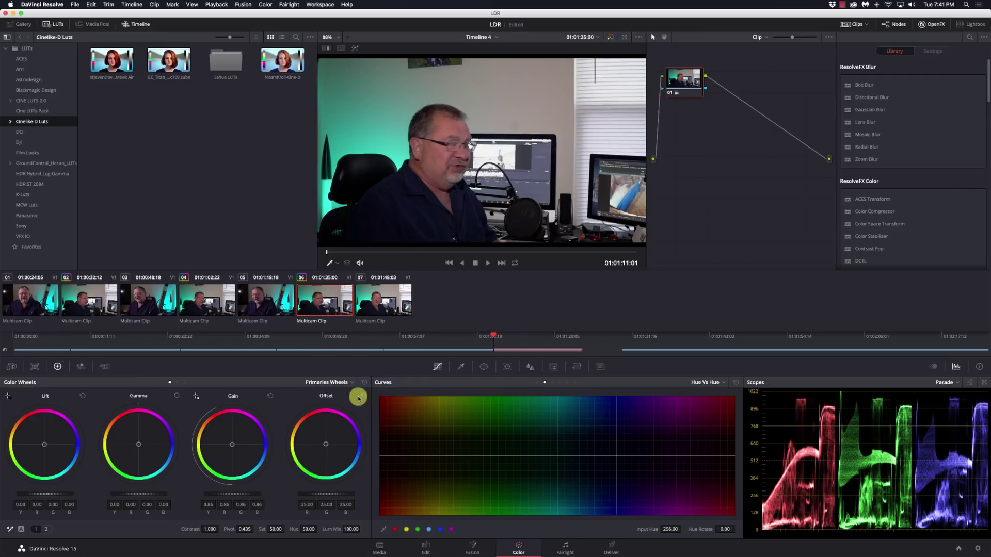
Step: Return to the Edit page at the timeline's start and set the source viewer to Multicam mode
left_click(427, 548)
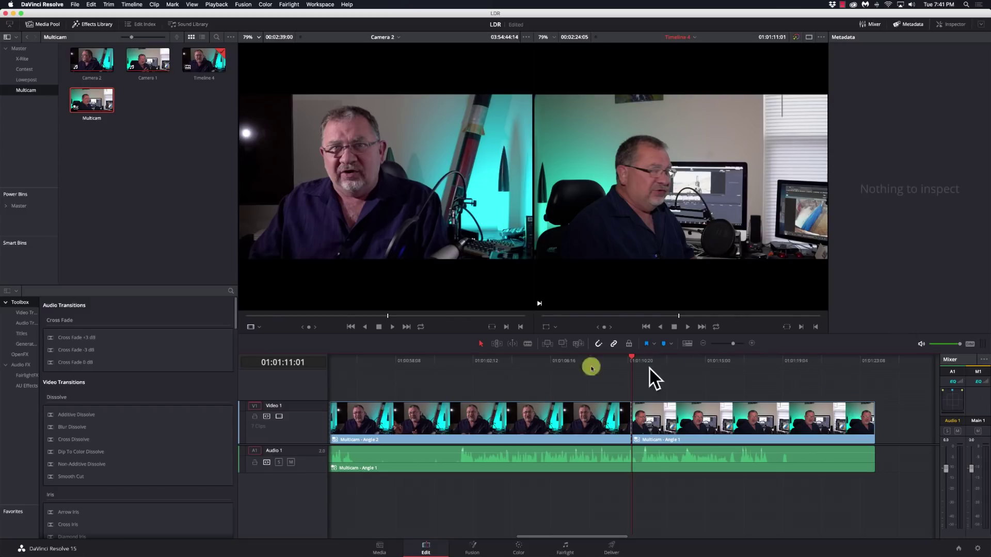
scroll(471, 390, "left", 2)
scroll(473, 392, "left", 10)
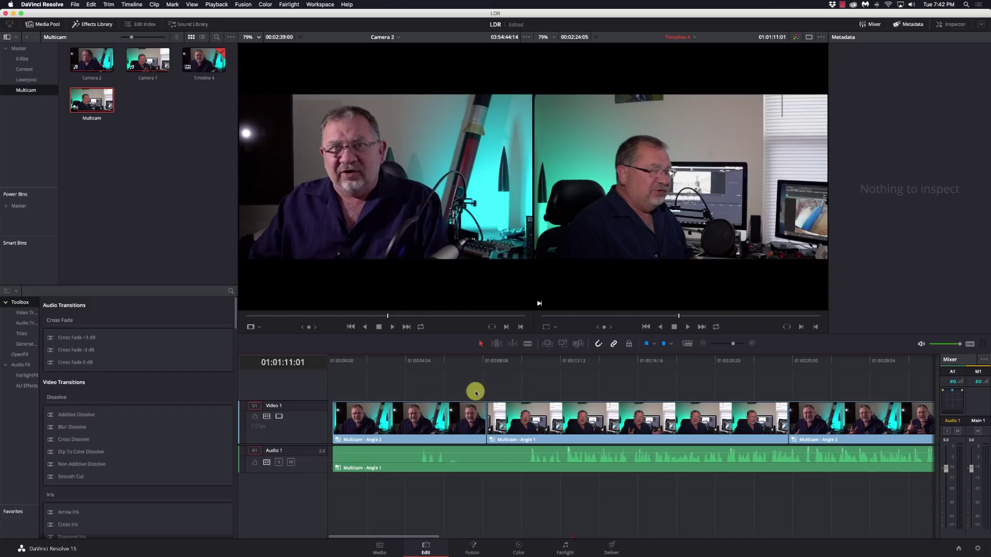
left_click(256, 326)
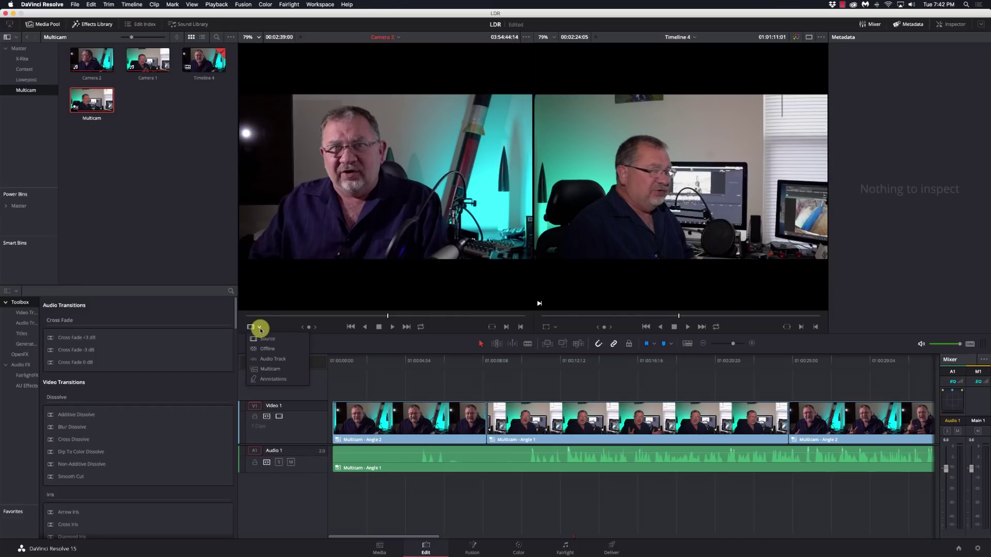
left_click(270, 368)
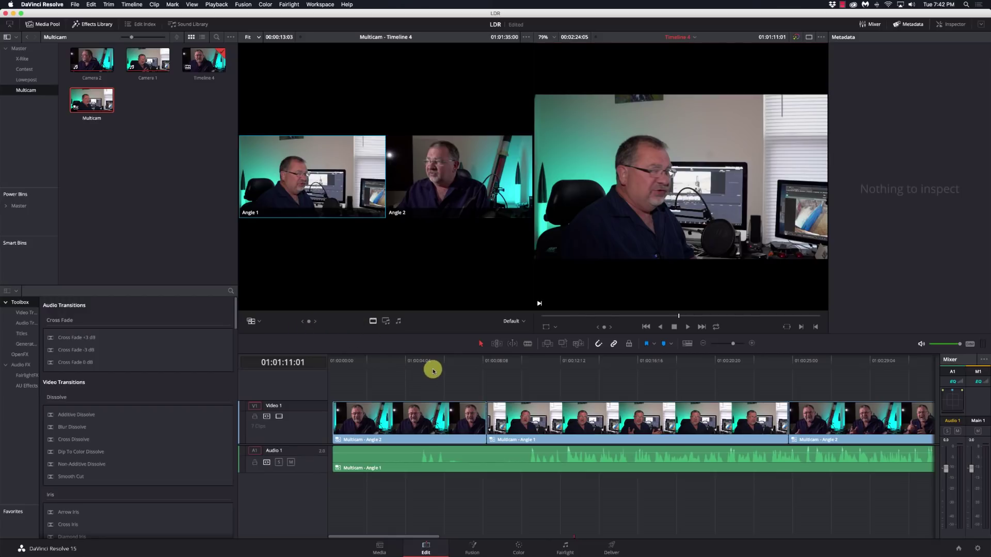
Step: Place the playhead at 01:00:10:19 in the Angle 1 segment and set multicam switching to video and audio together
left_click_drag(503, 360, 528, 366)
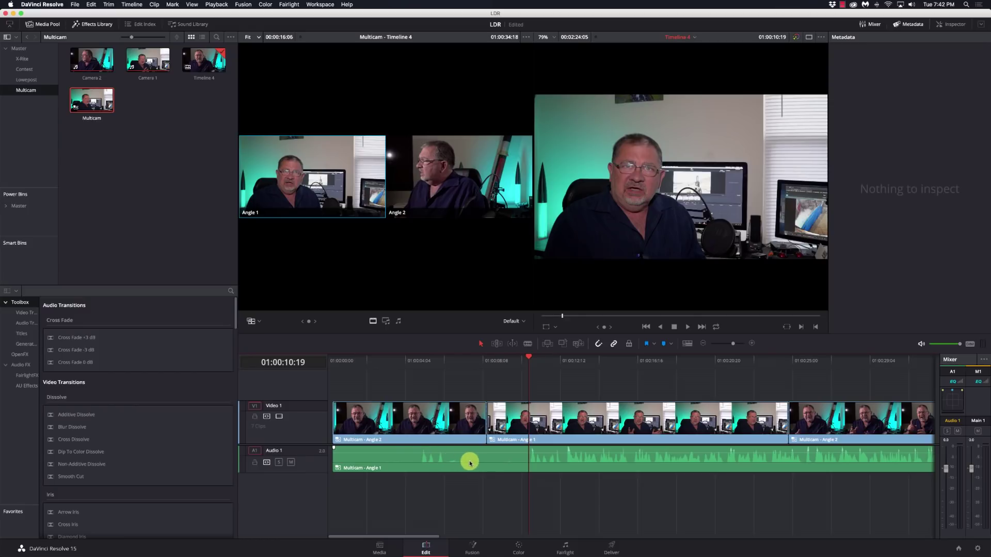
left_click(388, 330)
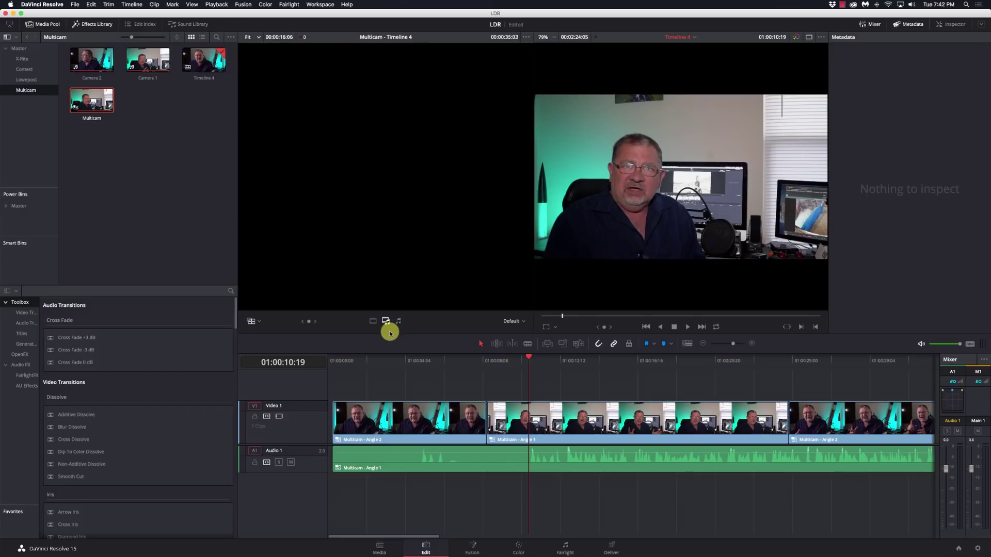
Step: Try a live cut to Angle 2 during playback of the Angle 1 segment, and undo the cut
key("space")
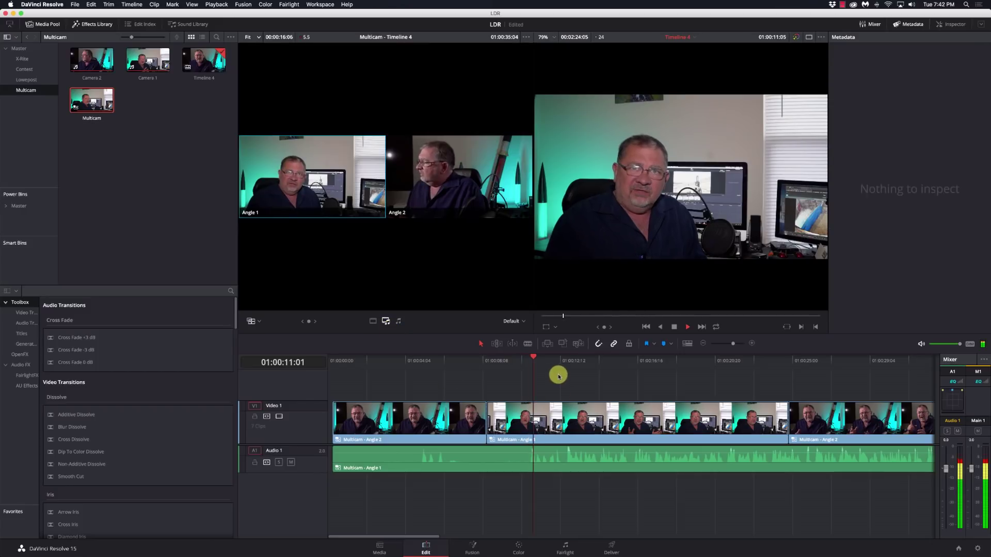
key("2")
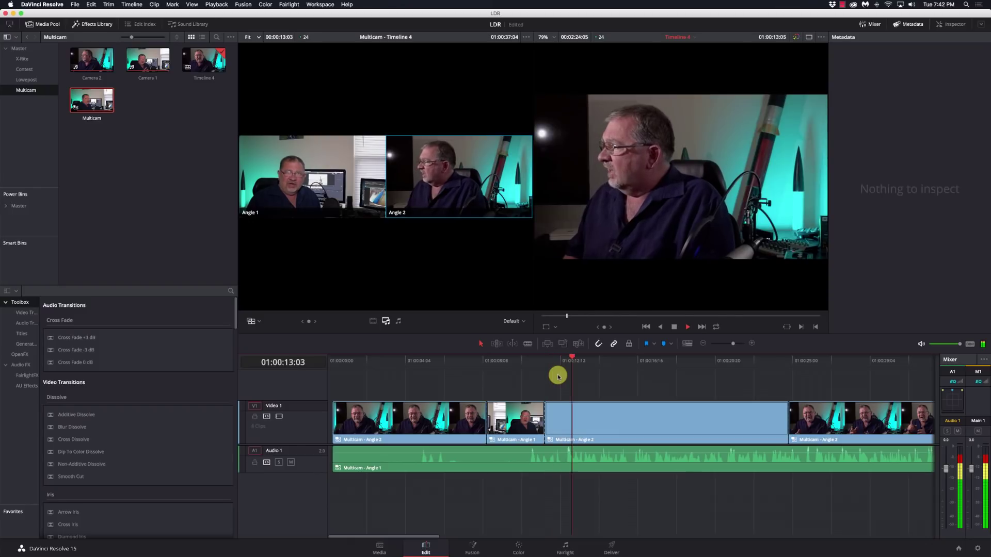
key("space")
key("super+z")
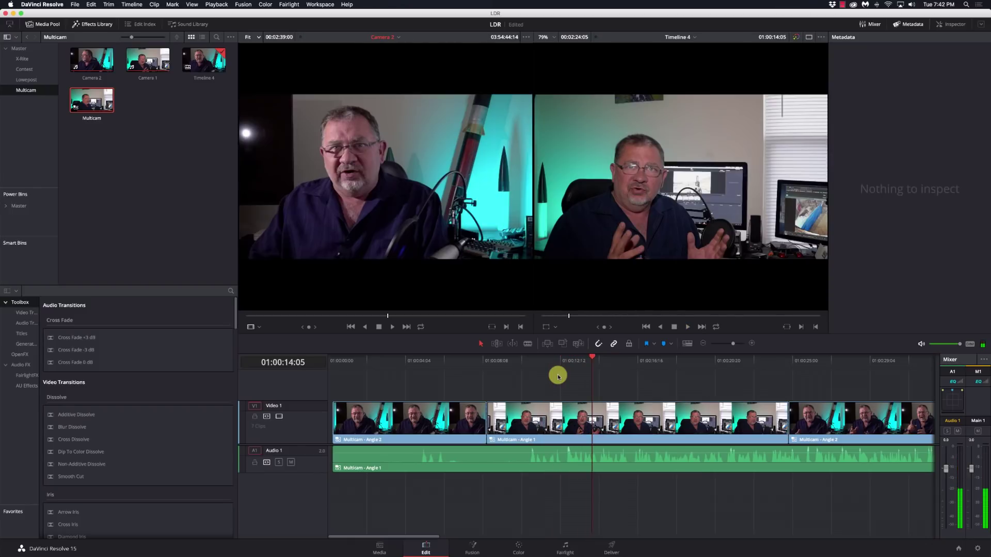
Step: Place the playhead at 01:00:10:11, select the first Angle 2 clip, and return the source viewer to Multicam mode
left_click(523, 364)
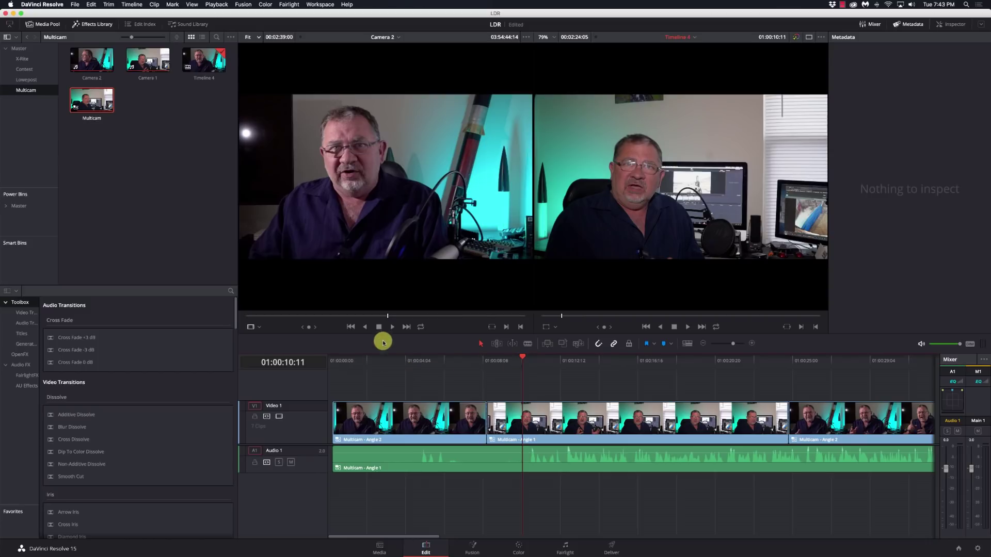
left_click(405, 409)
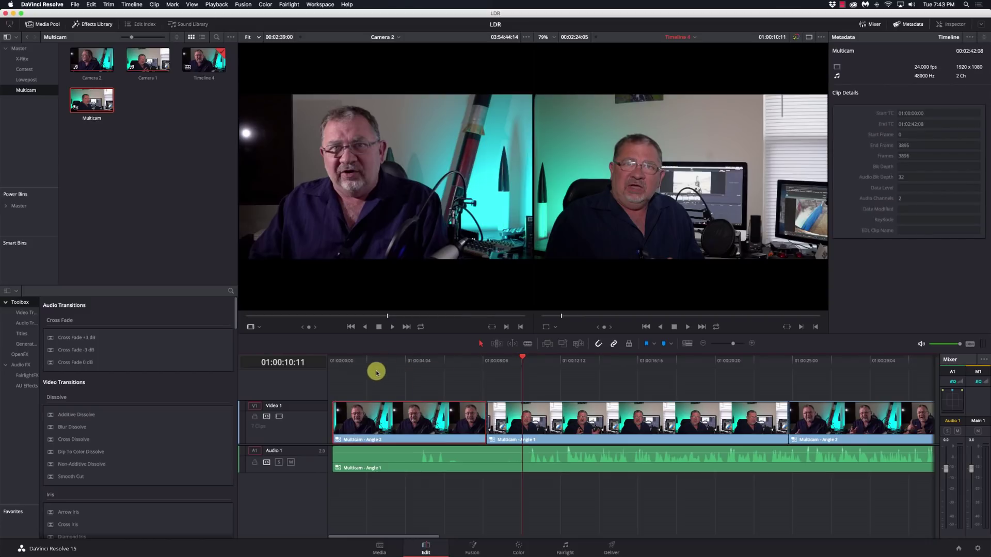
left_click(252, 327)
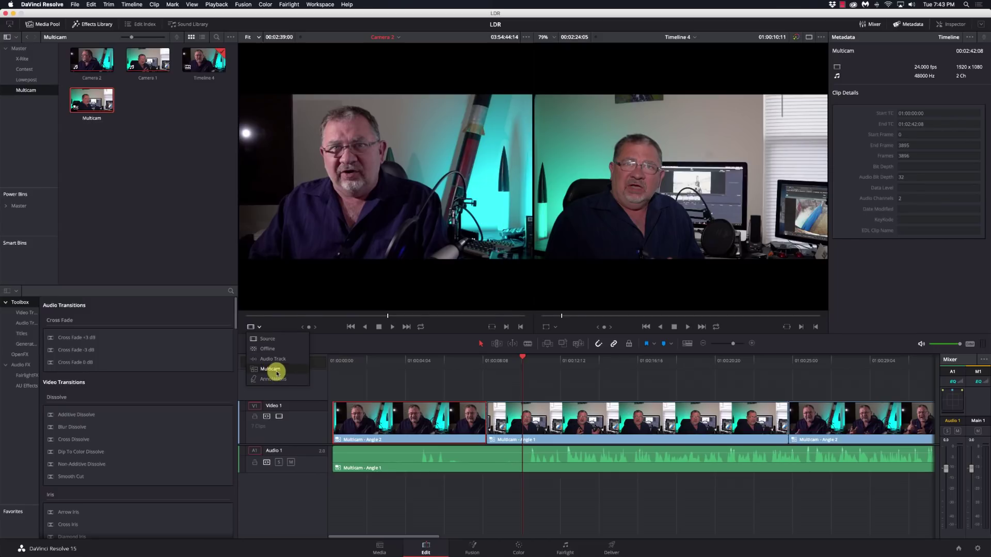
left_click(277, 373)
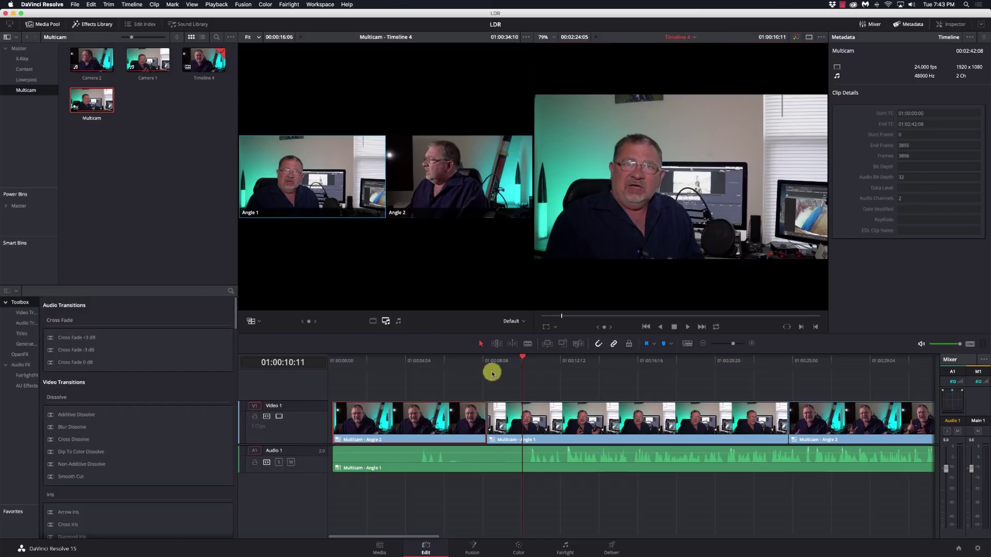
Step: Check the audio angle options of the Multicam clip in the media pool, and set multicam switching to video only
right_click(92, 102)
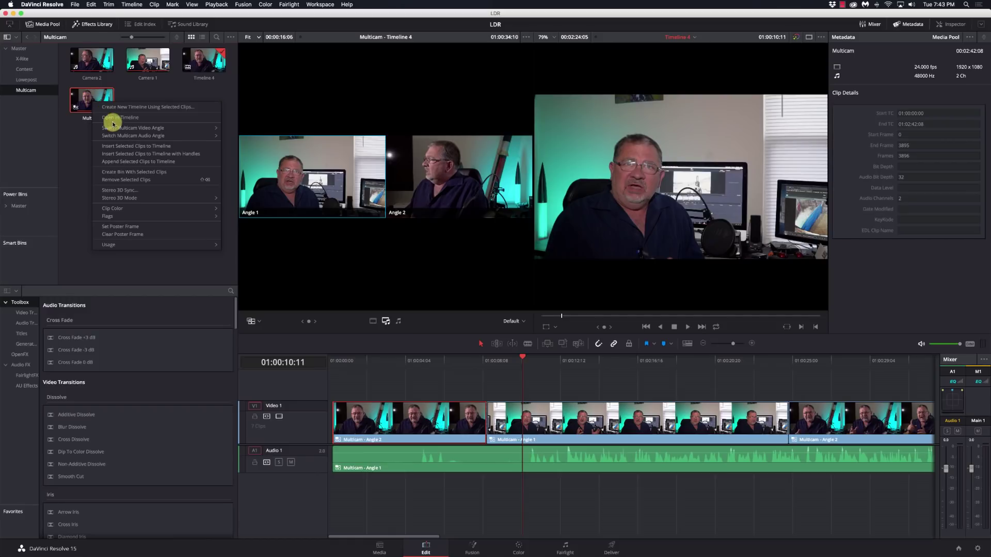
mouse_move(132, 135)
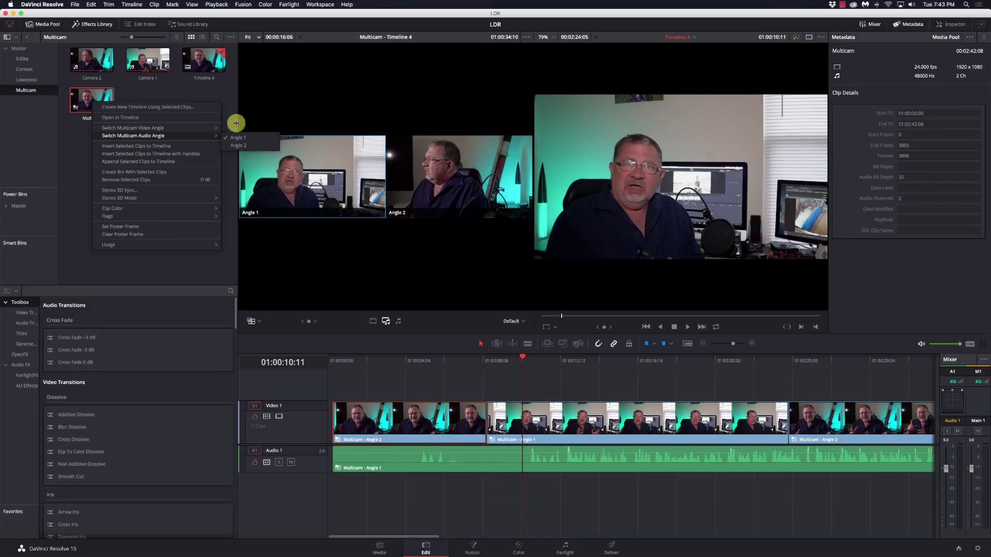
left_click(228, 107)
left_click(372, 321)
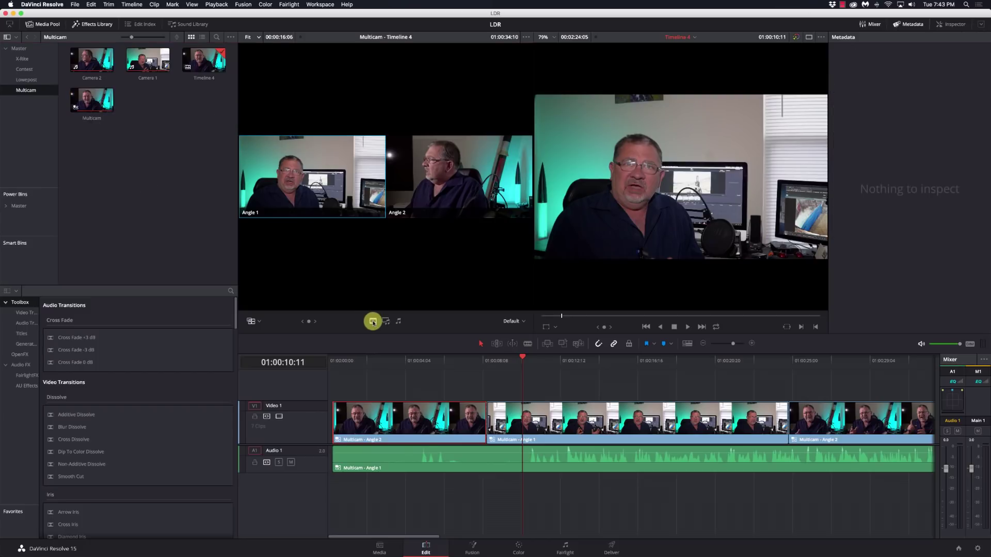